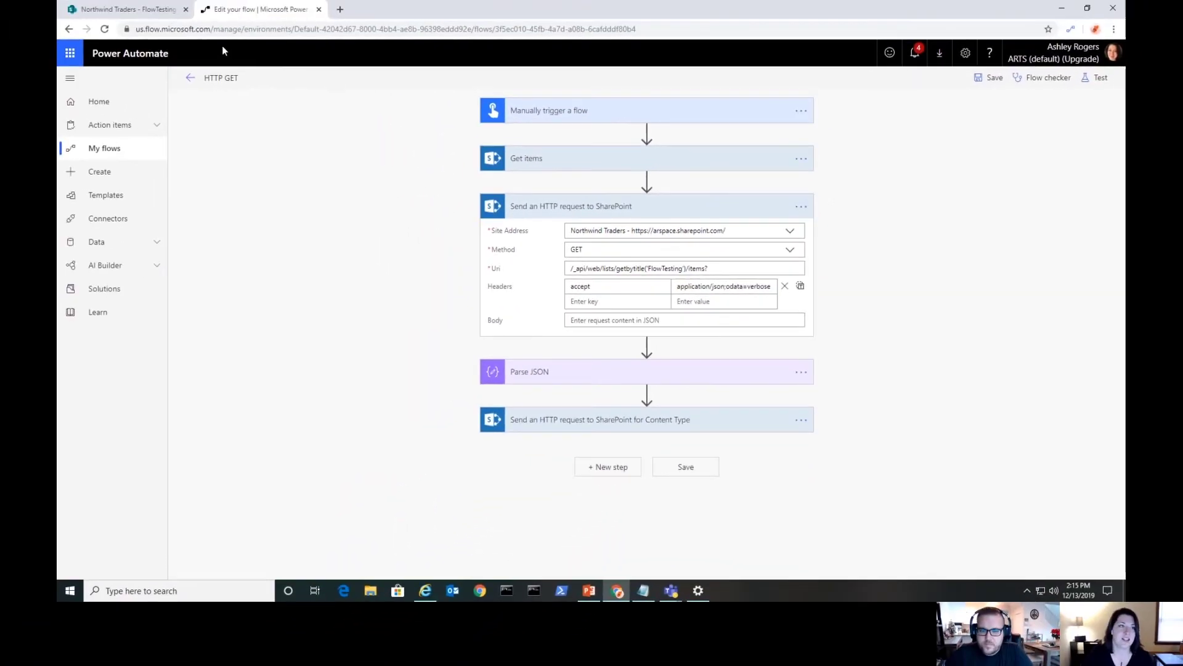
Review the FlowTesting list's columns in All Items view, then switch back to the Colors view.
left_click(124, 9)
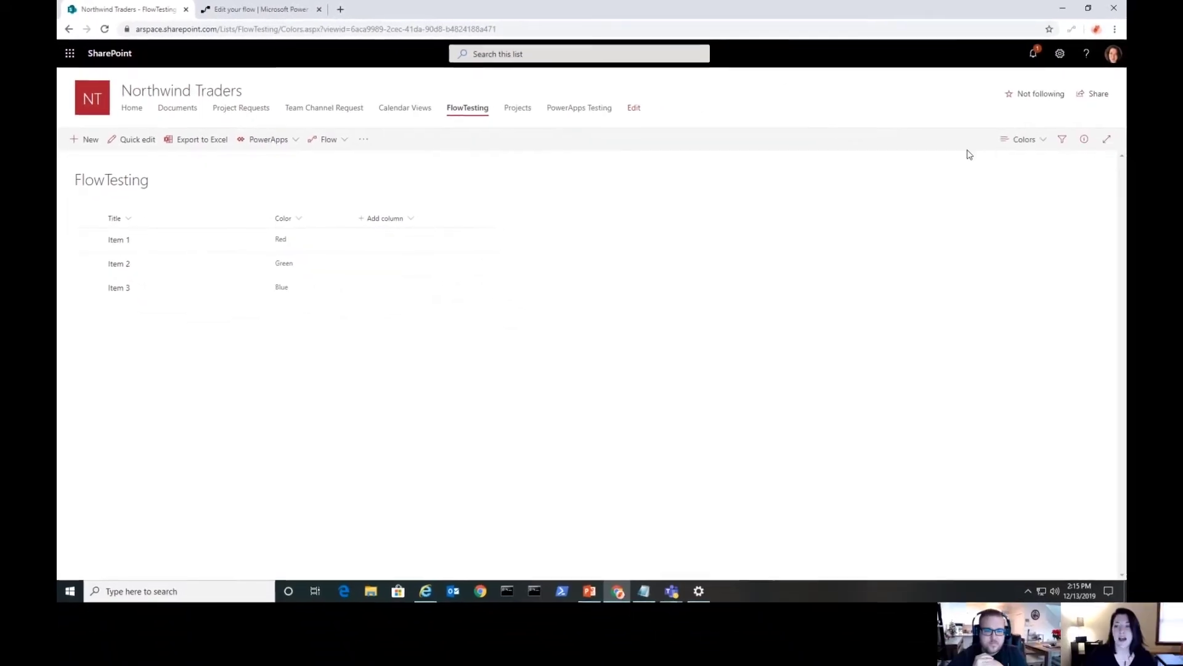
left_click(1018, 142)
left_click(1029, 198)
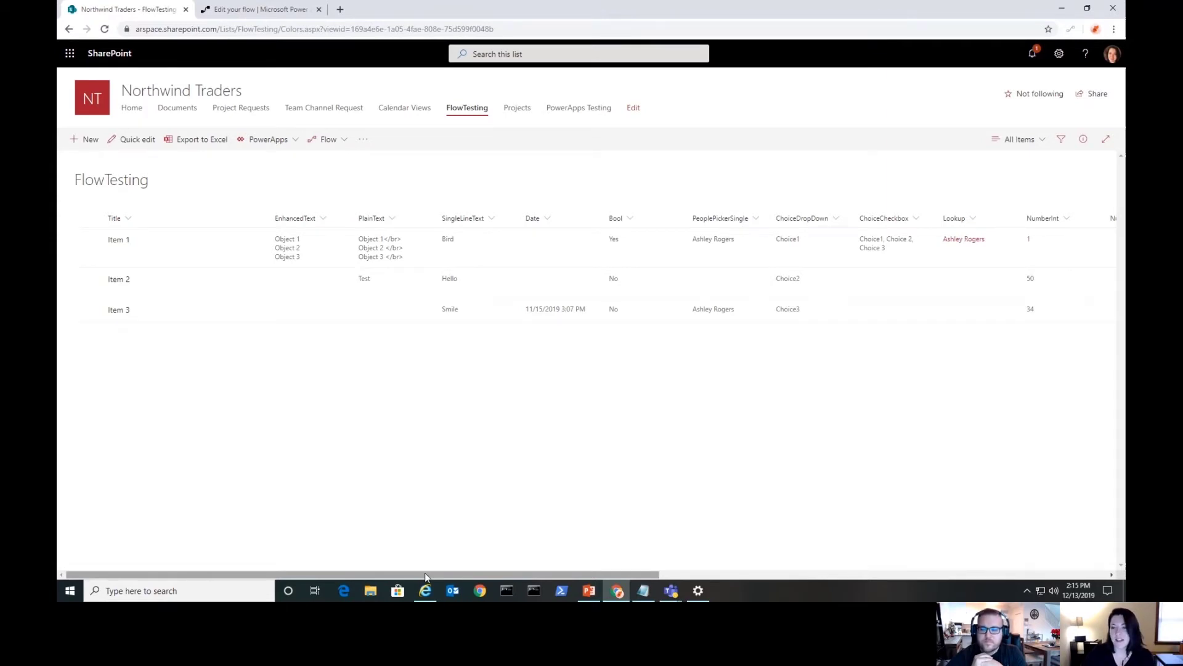
mouse_move(426, 574)
left_mouse_down()
mouse_move(546, 588)
mouse_move(660, 583)
mouse_move(447, 575)
left_mouse_up()
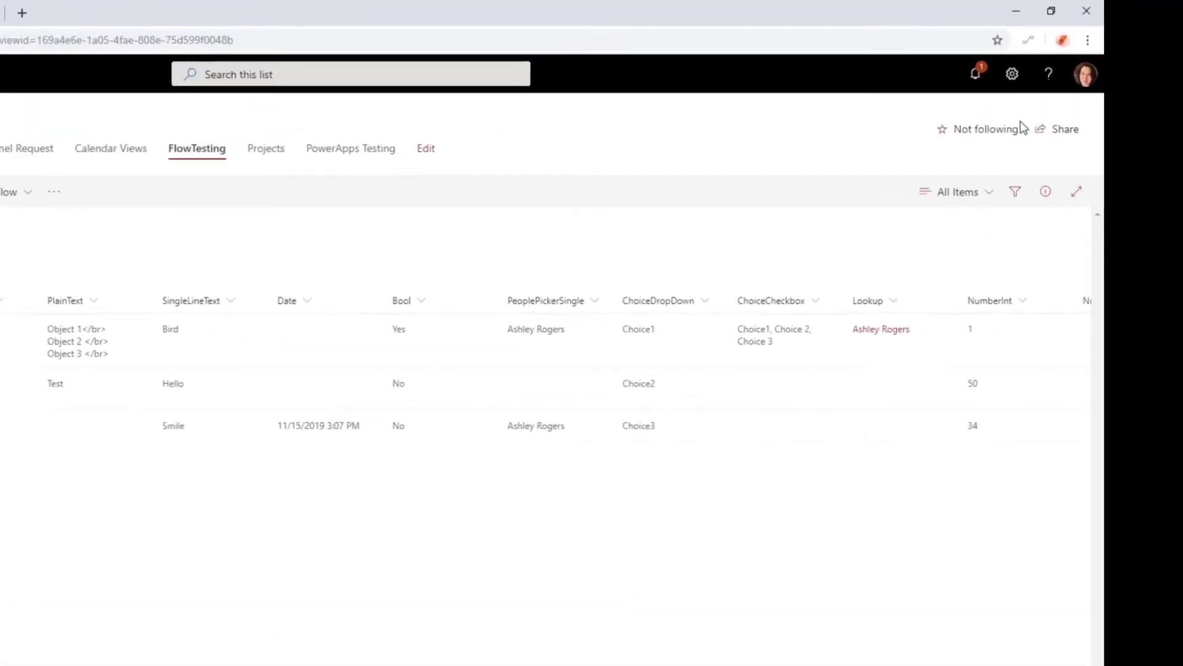
left_click(1030, 141)
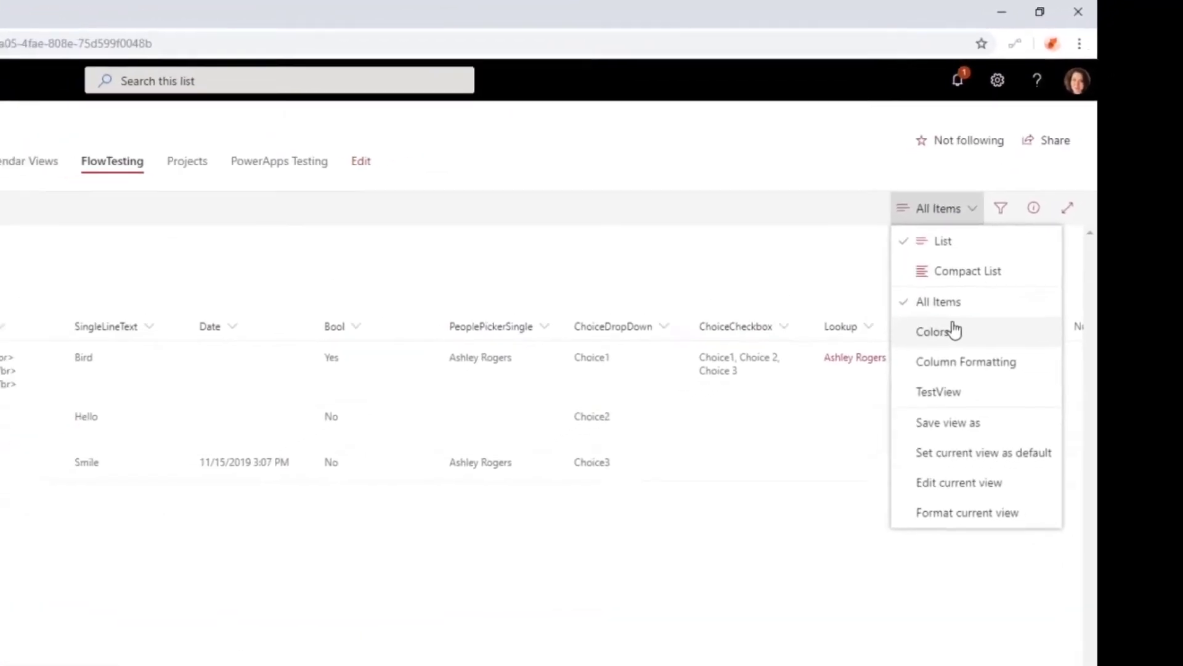
left_click(915, 355)
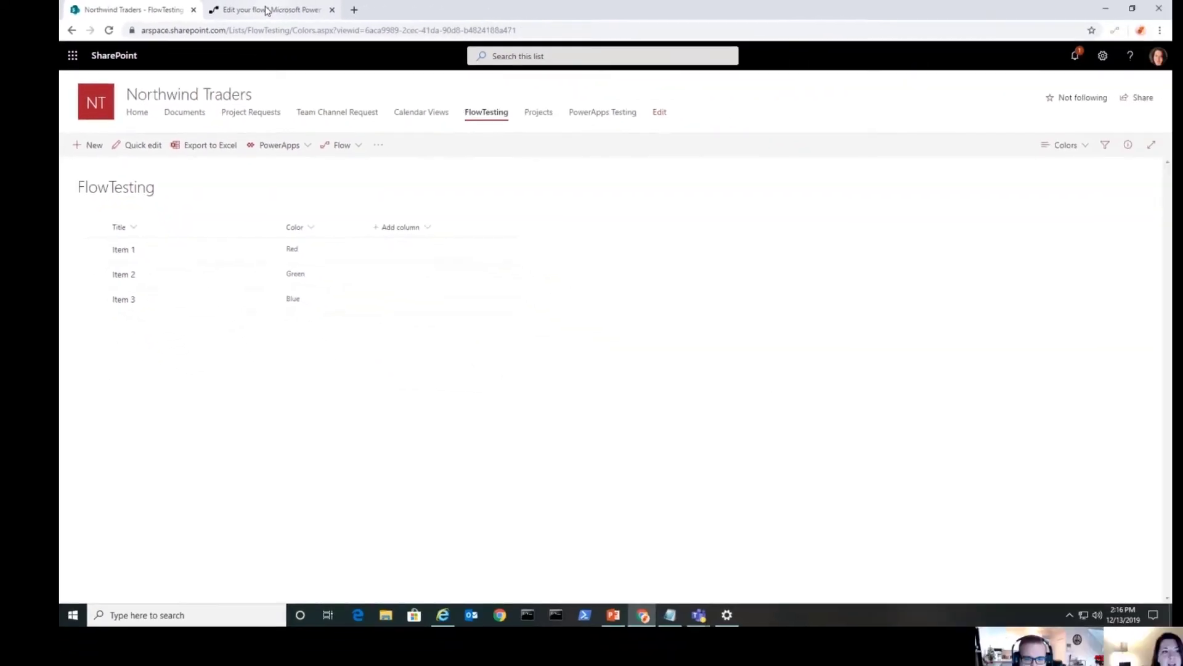
Return to the 'Edit your flow' tab to edit the HTTP GET flow.
left_click(404, 15)
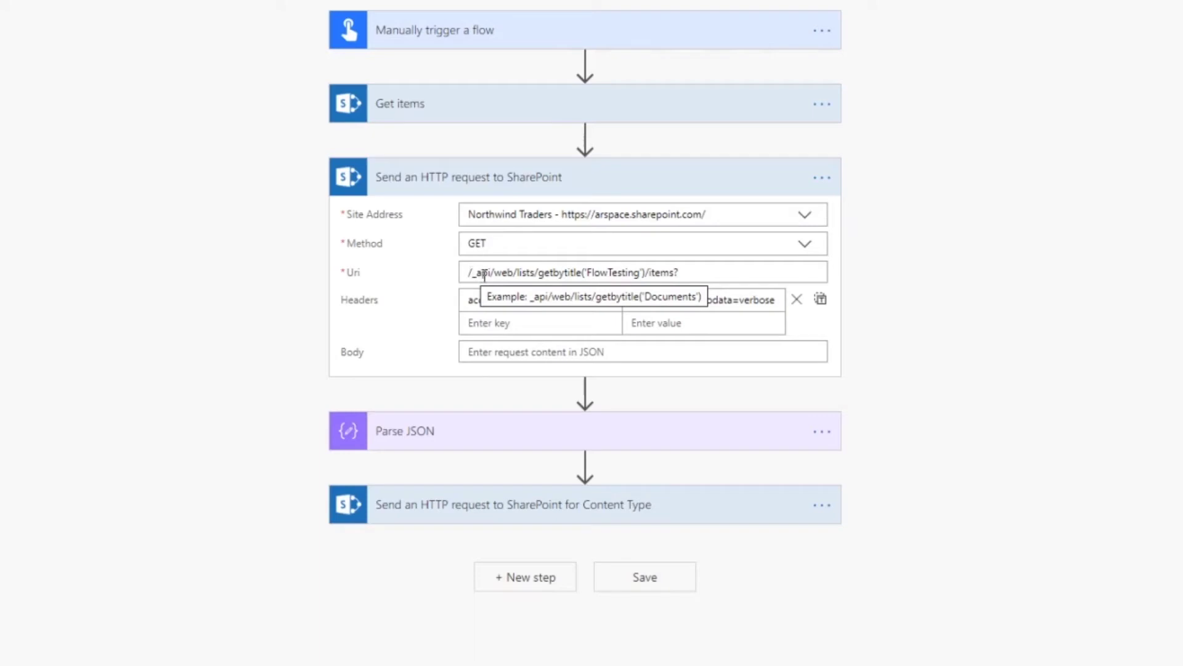
left_click(517, 273)
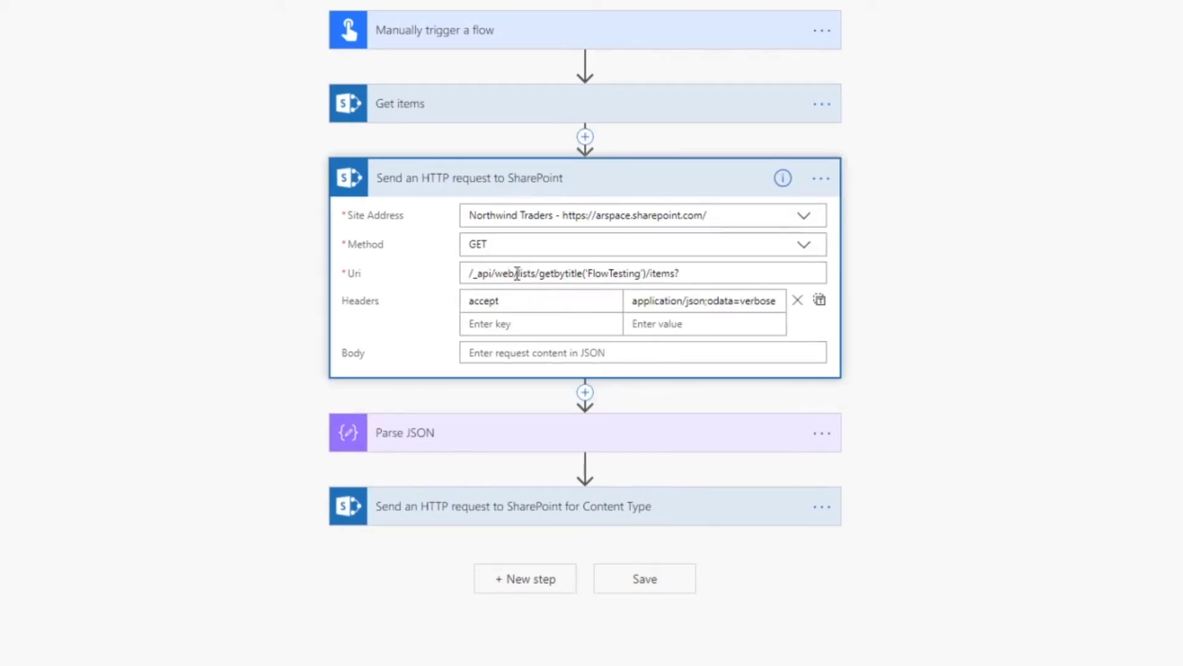
left_click_drag(516, 272, 470, 274)
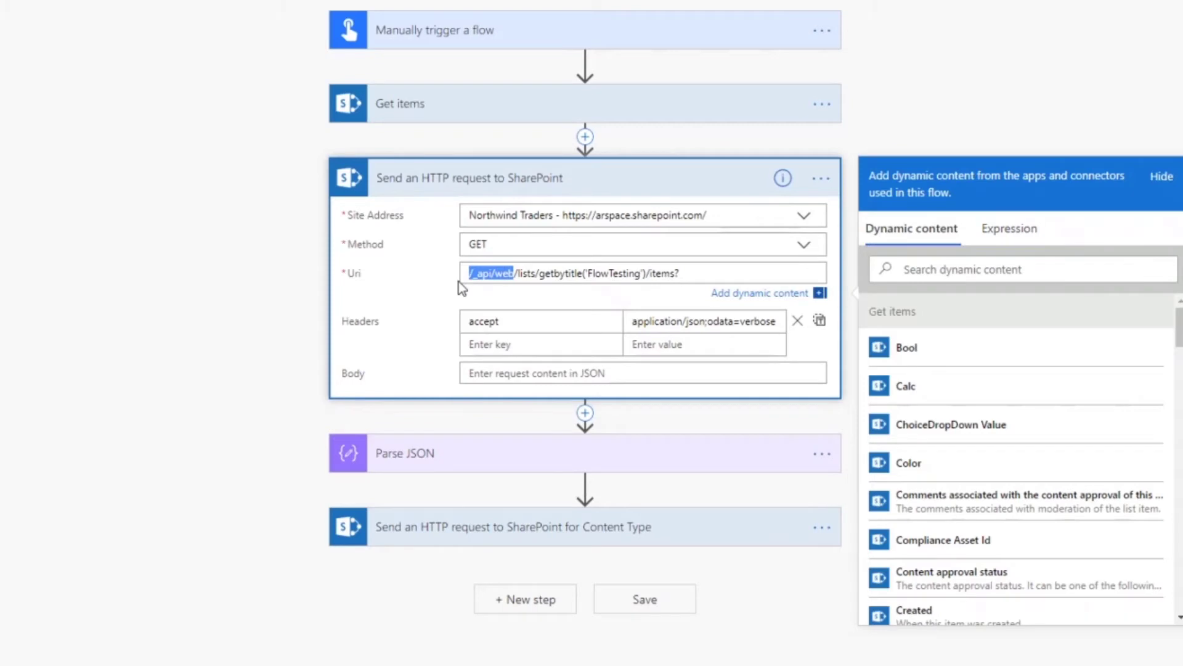
left_click(526, 274)
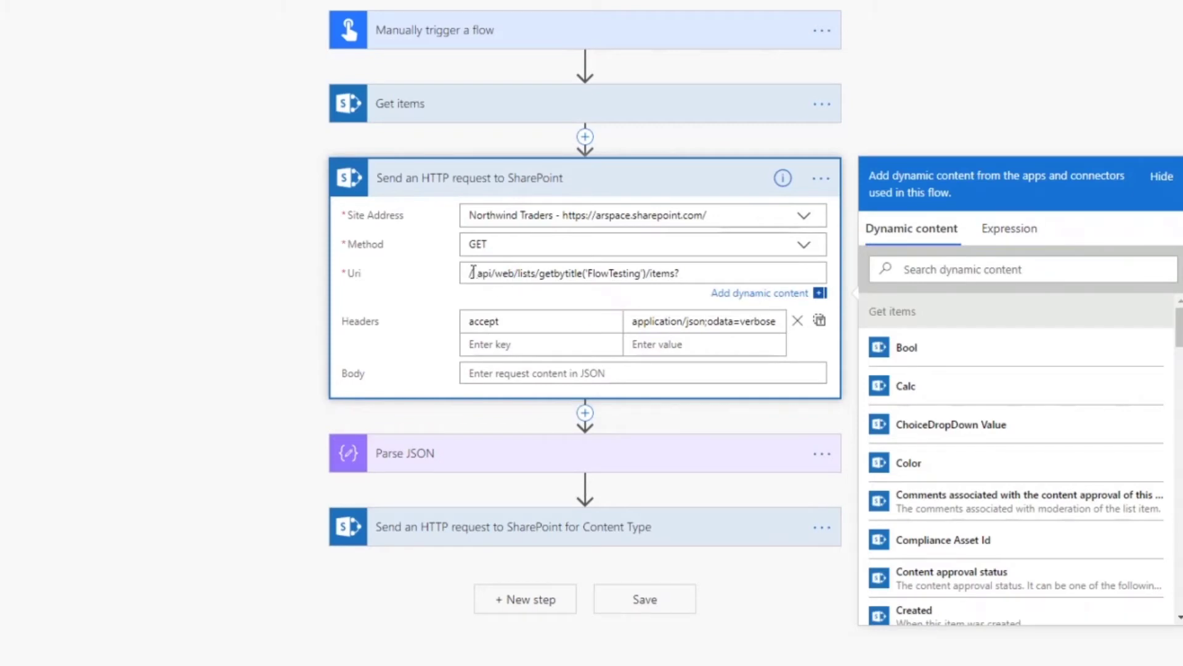
left_click_drag(473, 272, 500, 272)
left_click(497, 273)
left_click_drag(539, 274, 591, 273)
left_click(622, 273)
left_click_drag(539, 273, 639, 273)
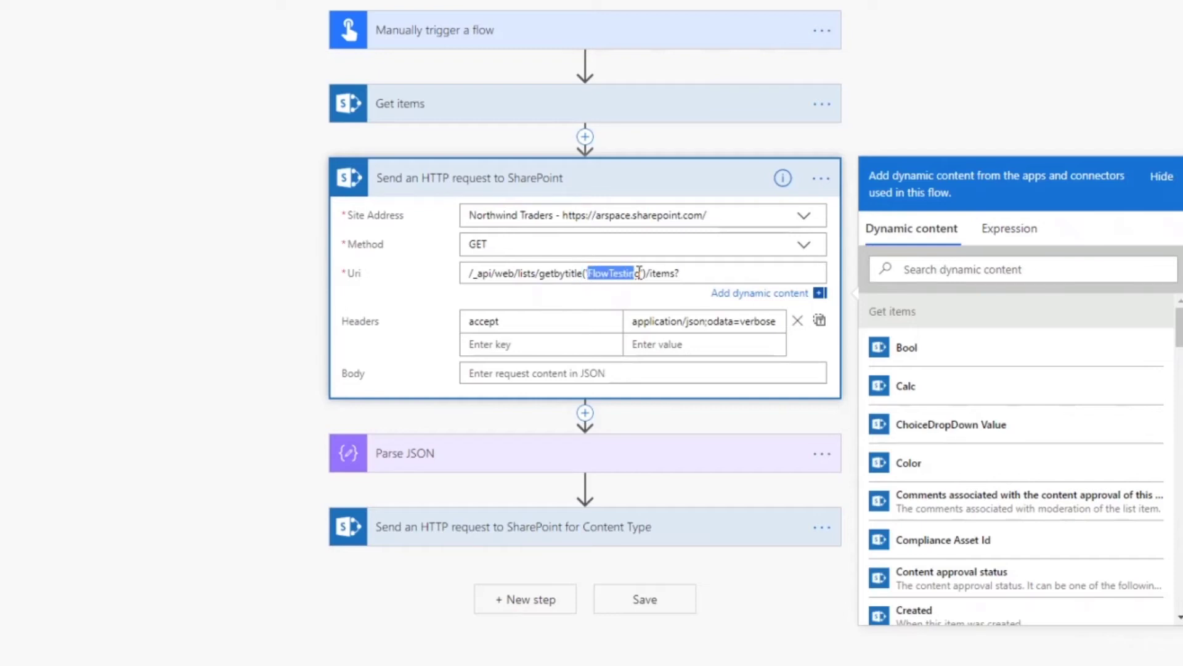
left_click(658, 271)
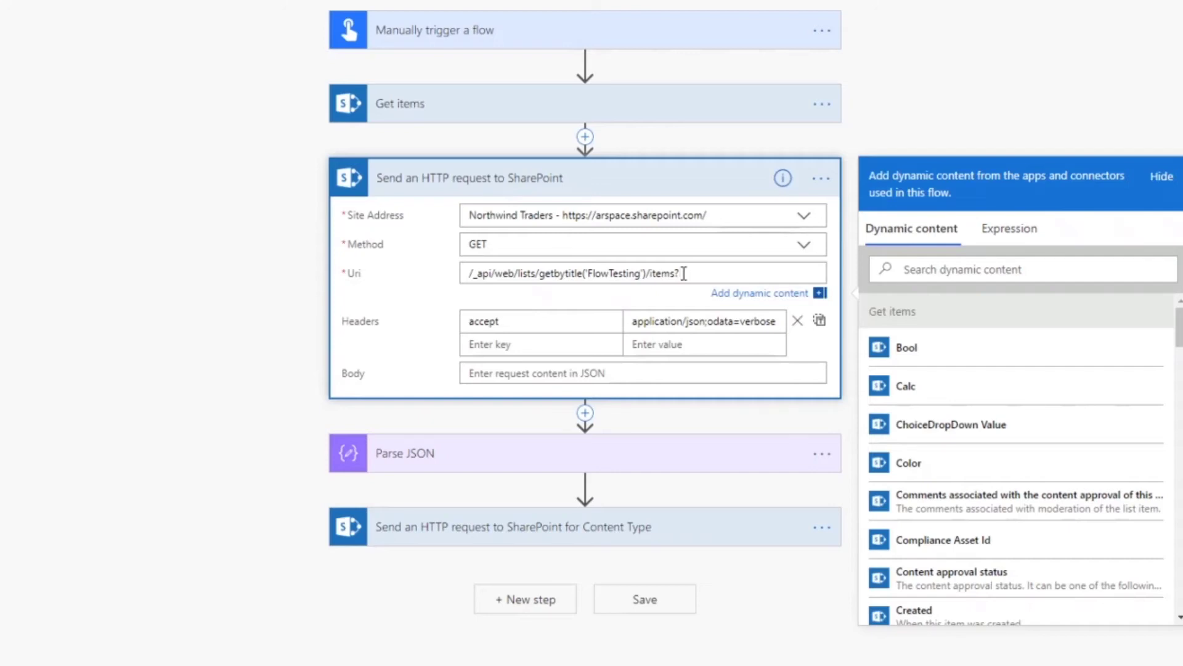
left_click(409, 331)
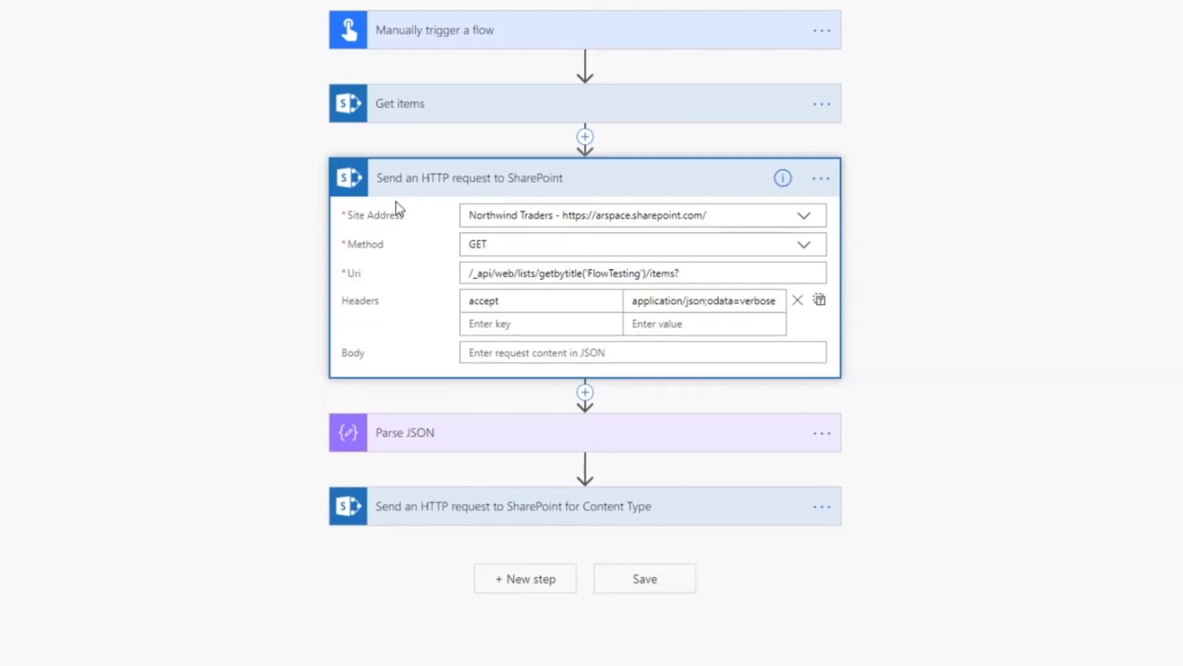
Point out the accept header, then expand Parse JSON to show its Body content and d.results schema.
left_click(517, 306)
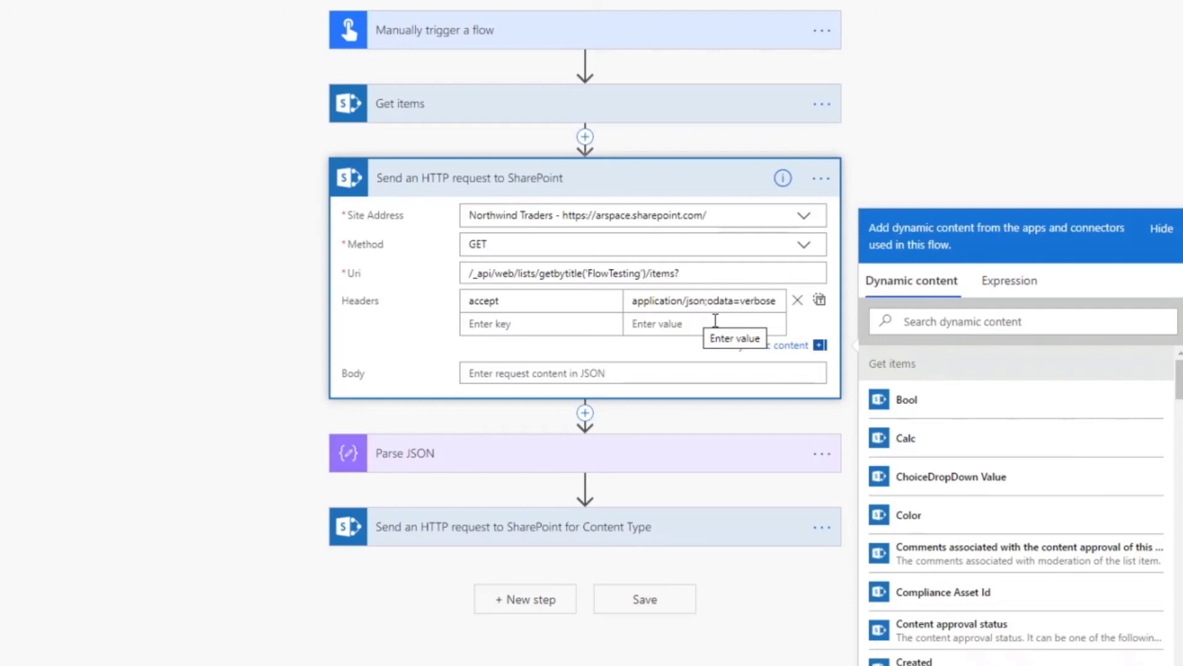
left_click(916, 142)
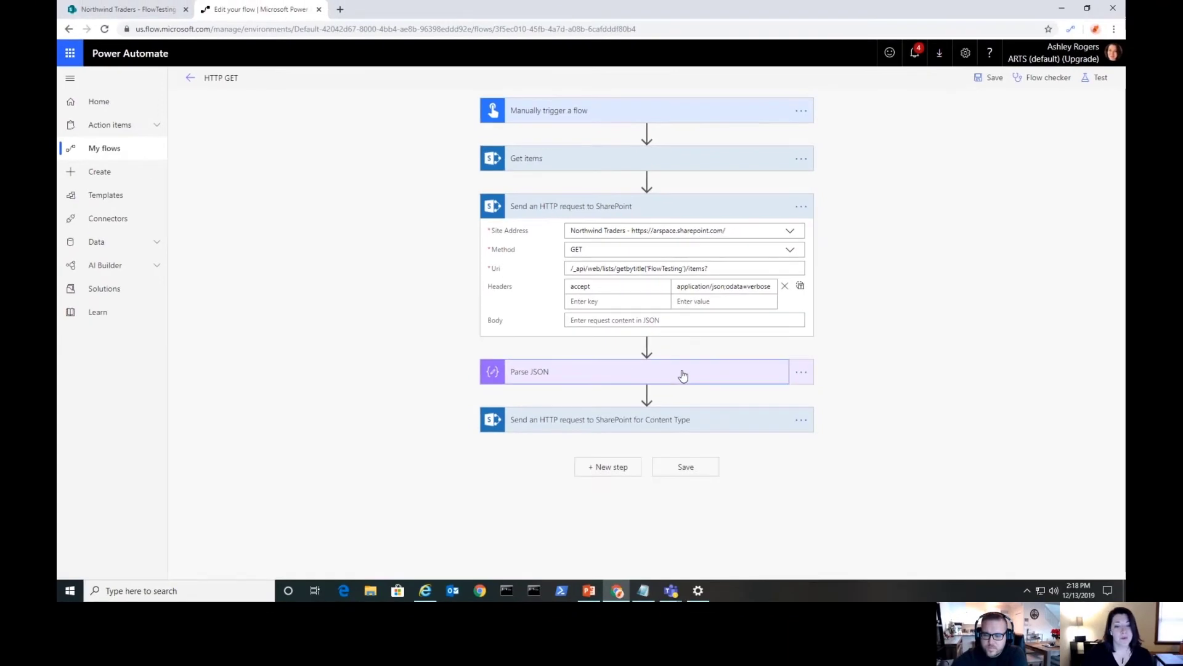
left_click(682, 375)
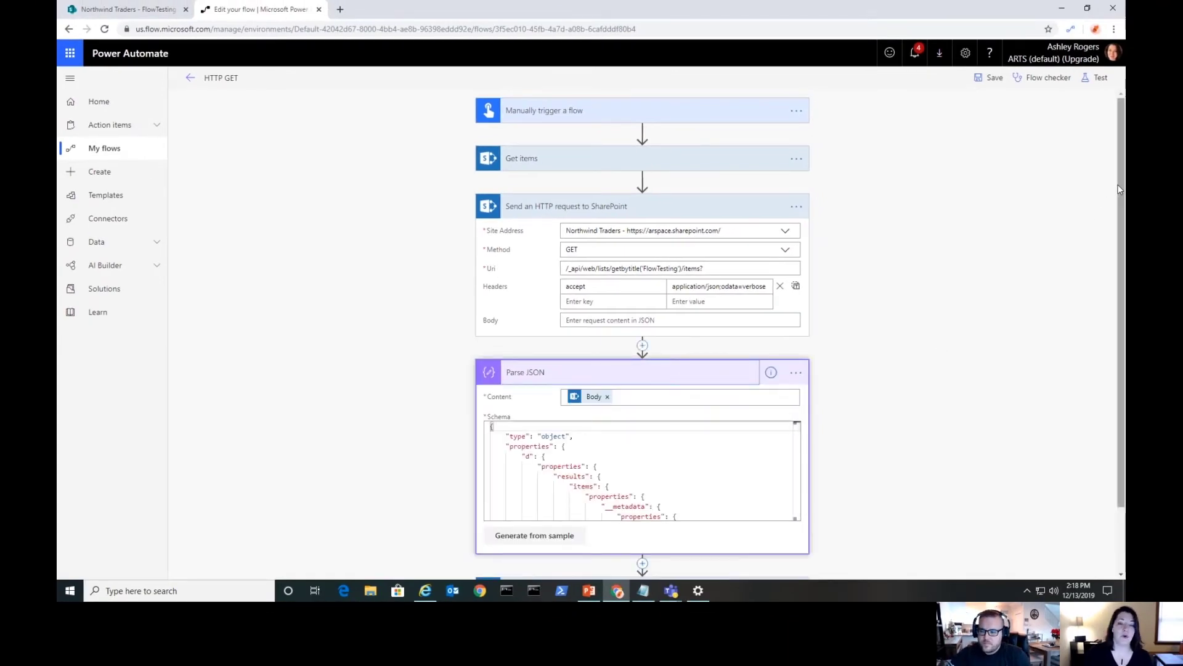
left_click_drag(1120, 189, 1119, 245)
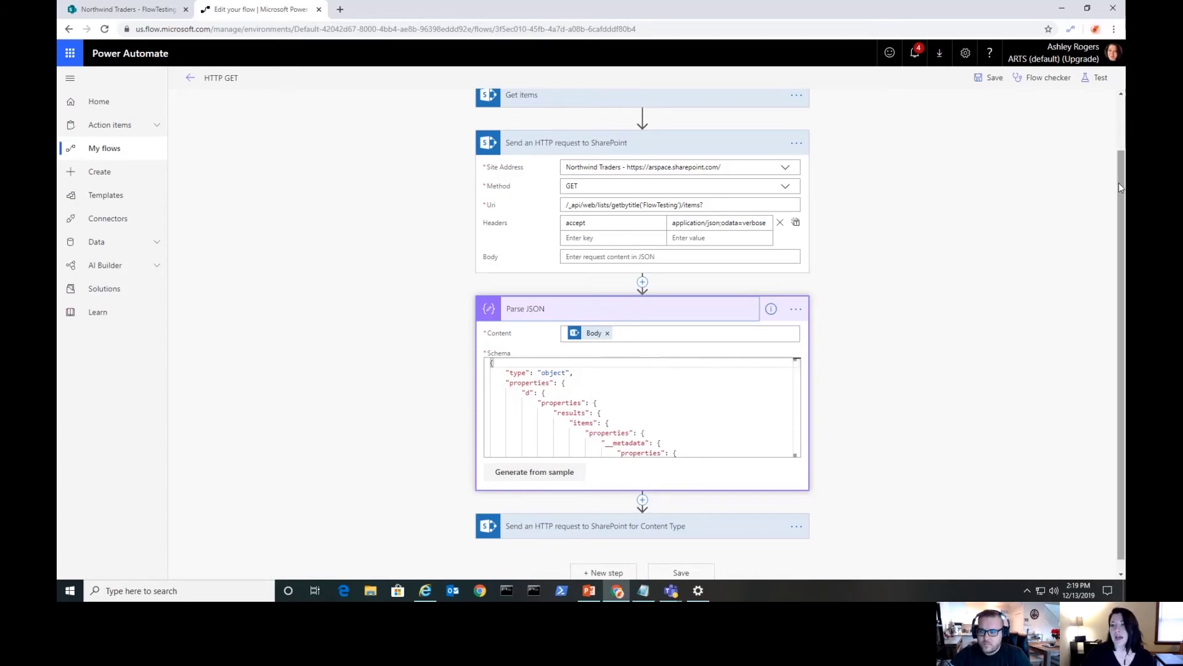
left_click_drag(1120, 188, 1120, 134)
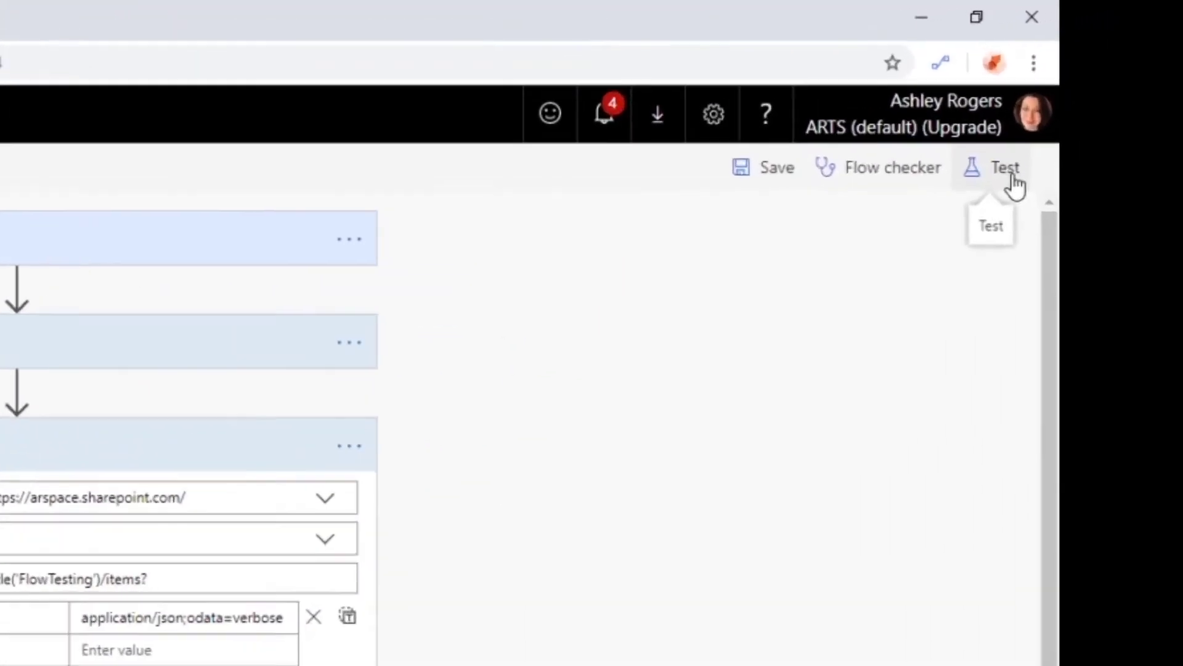
Save & Test the HTTP GET flow, run it, and view the successful run.
left_click(1012, 179)
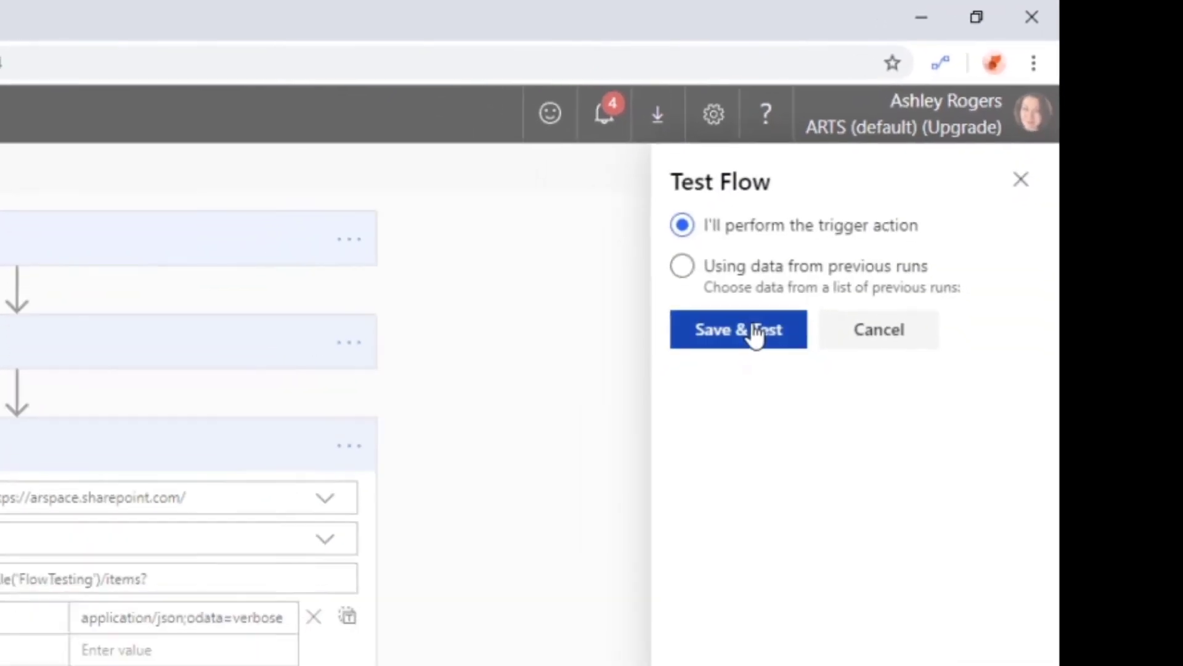
left_click(756, 336)
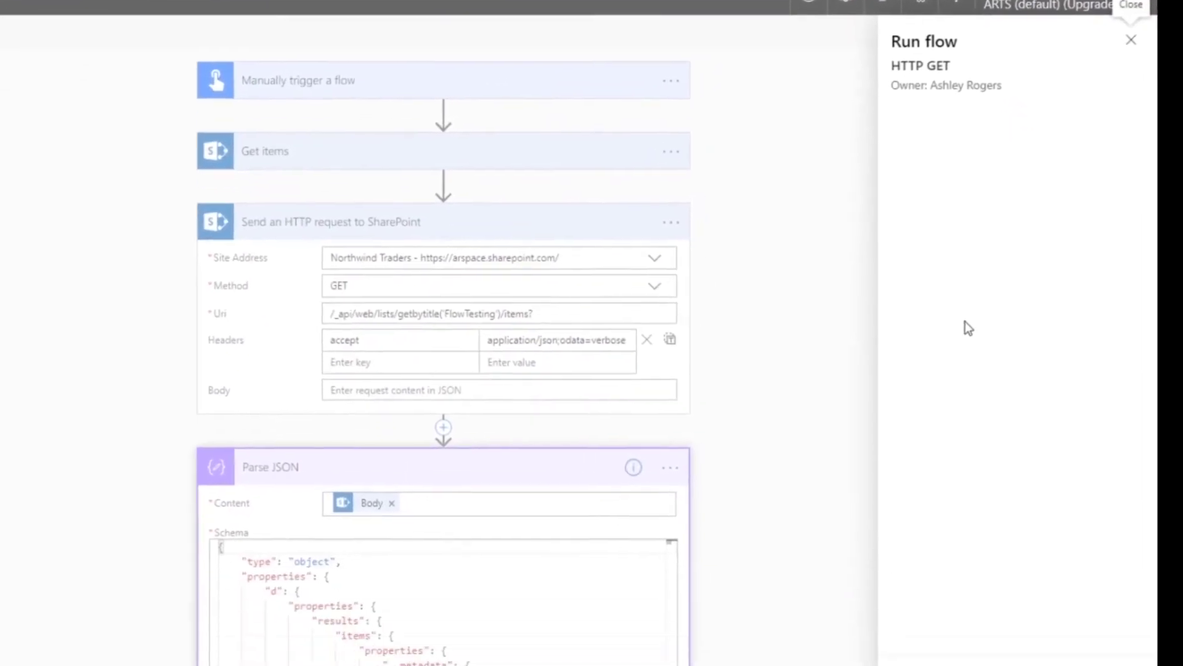
left_click(919, 603)
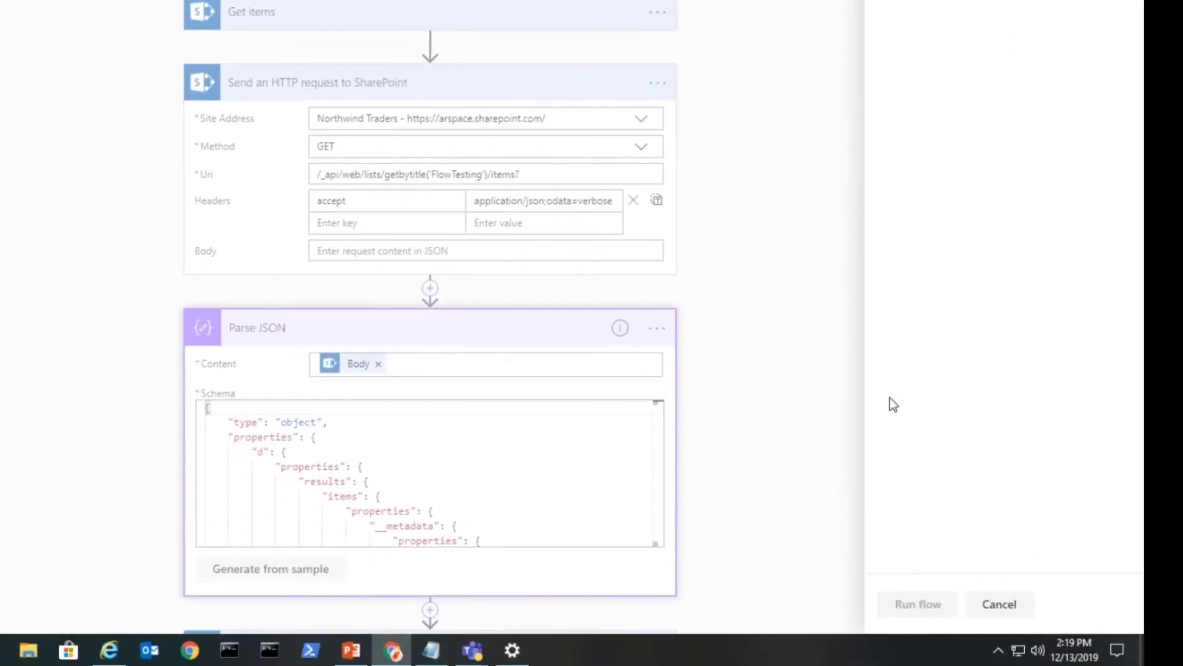
left_click(911, 602)
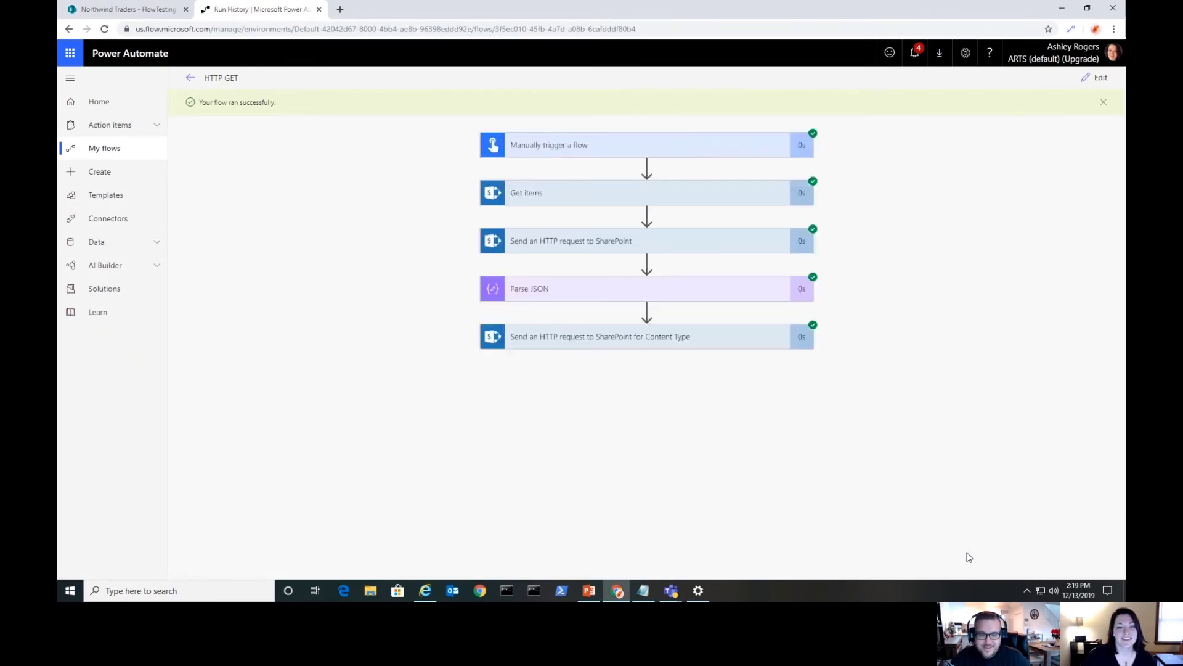
Inspect the HTTP request step's run output: status 200 and a d.results body with __metadata.
left_click(684, 248)
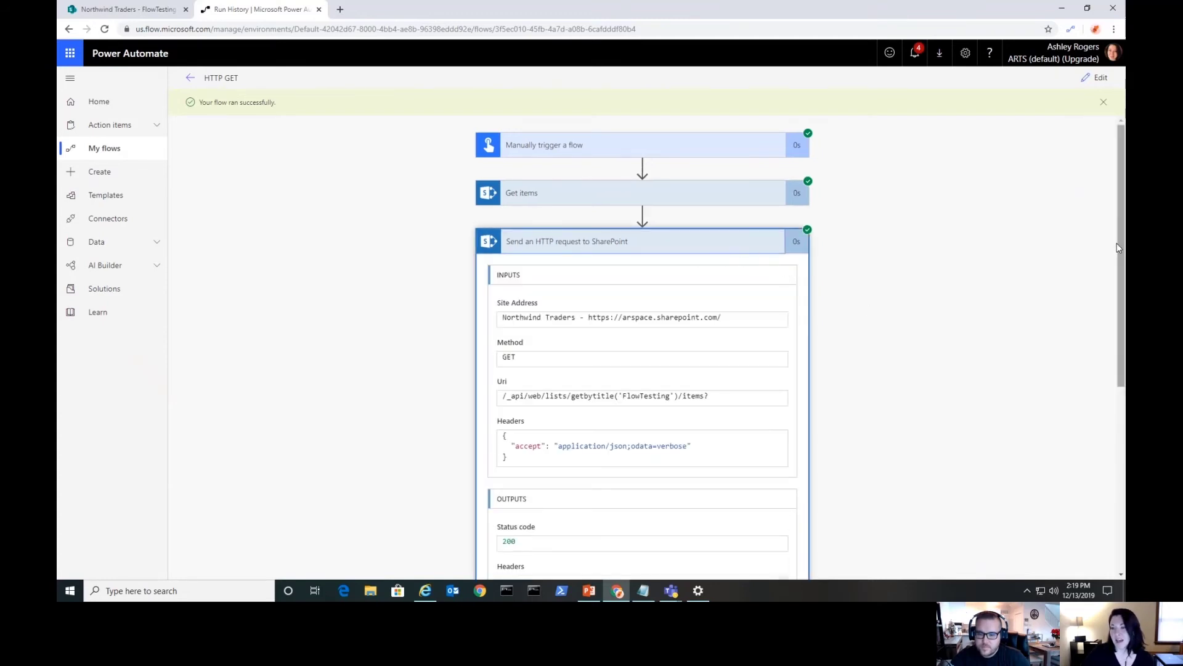
left_click_drag(1119, 243, 1115, 396)
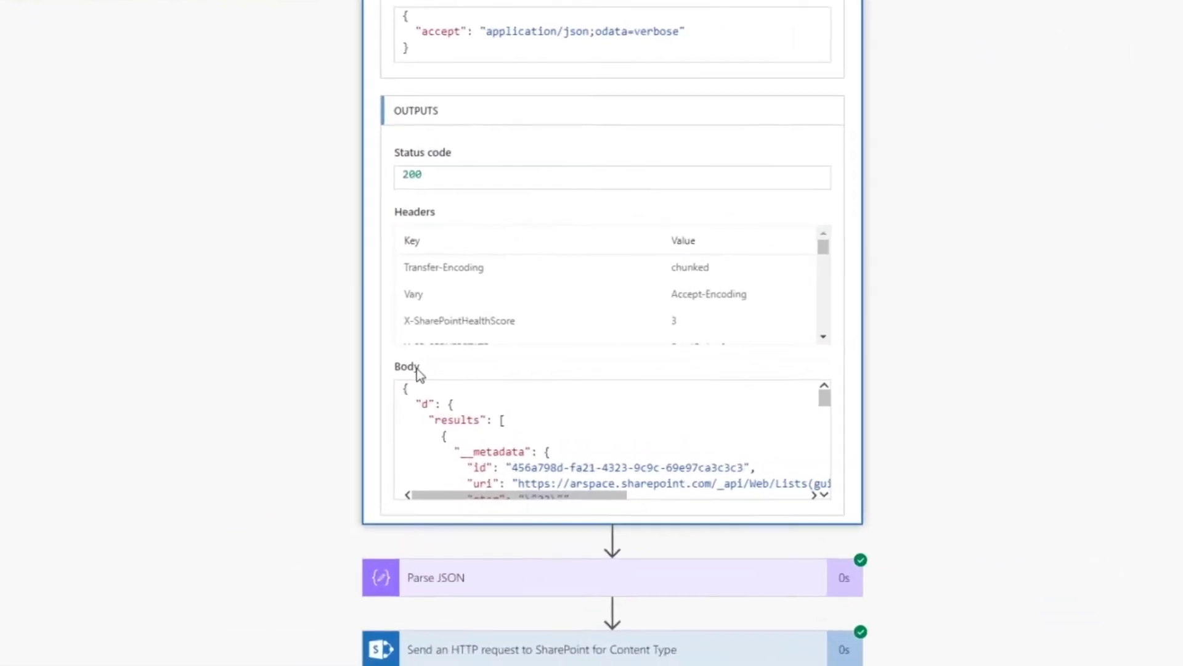
left_click_drag(459, 451, 526, 451)
left_click_drag(847, 402, 852, 430)
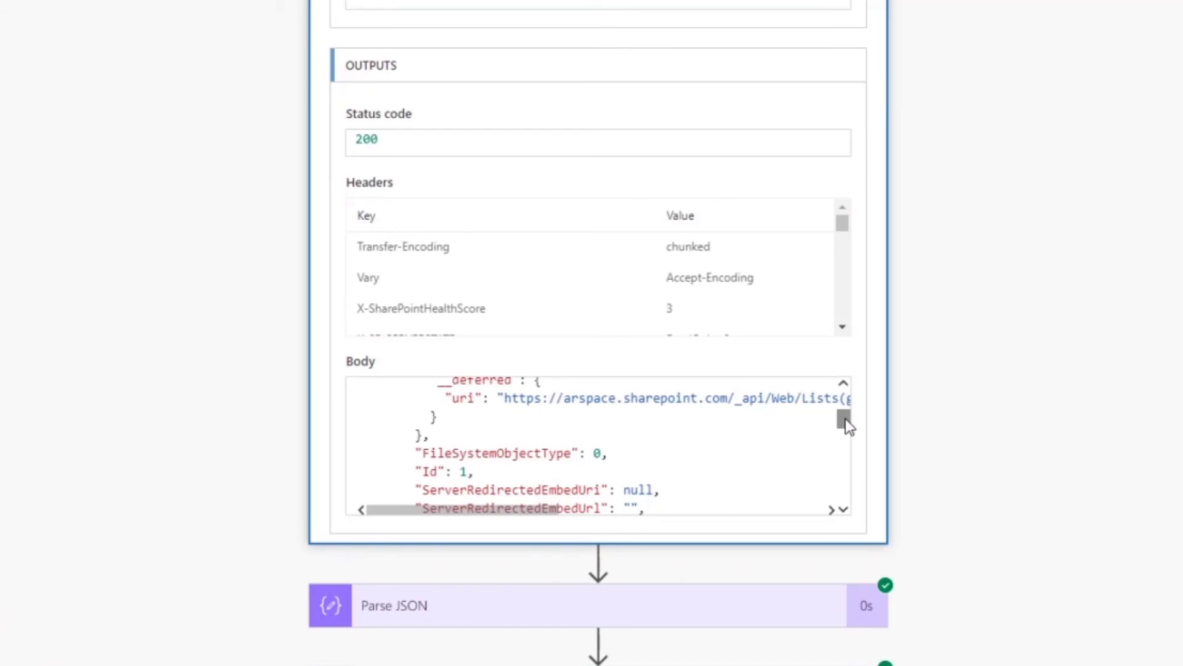
left_click_drag(848, 425, 850, 392)
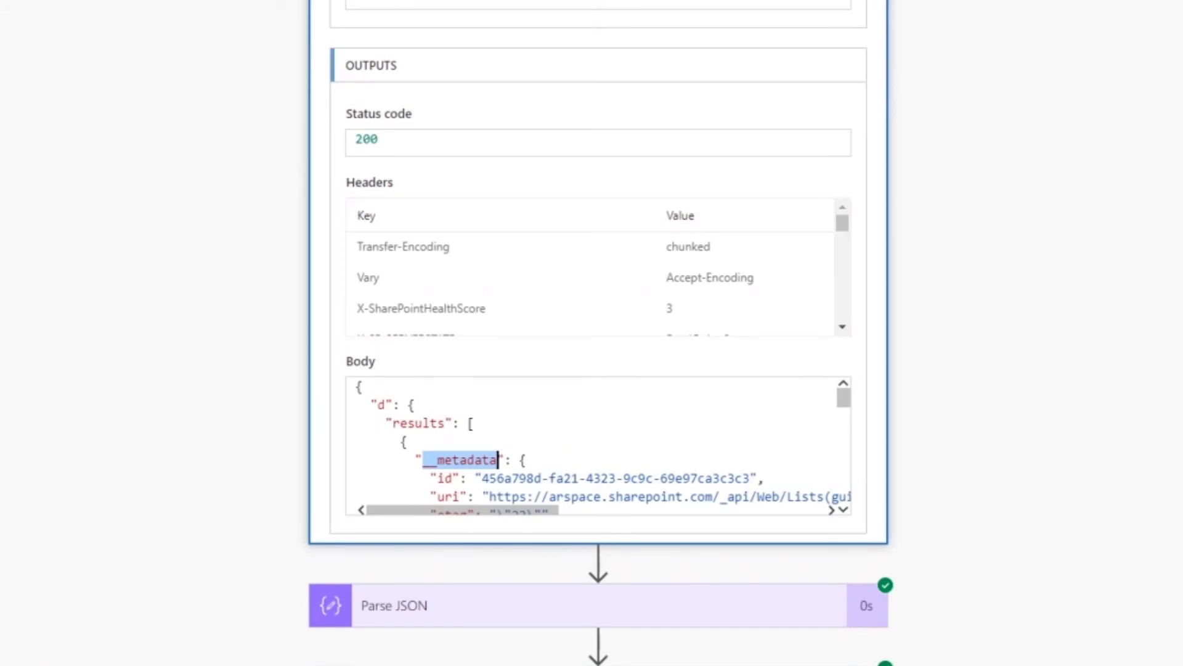
scroll(498, 459, "up", 8)
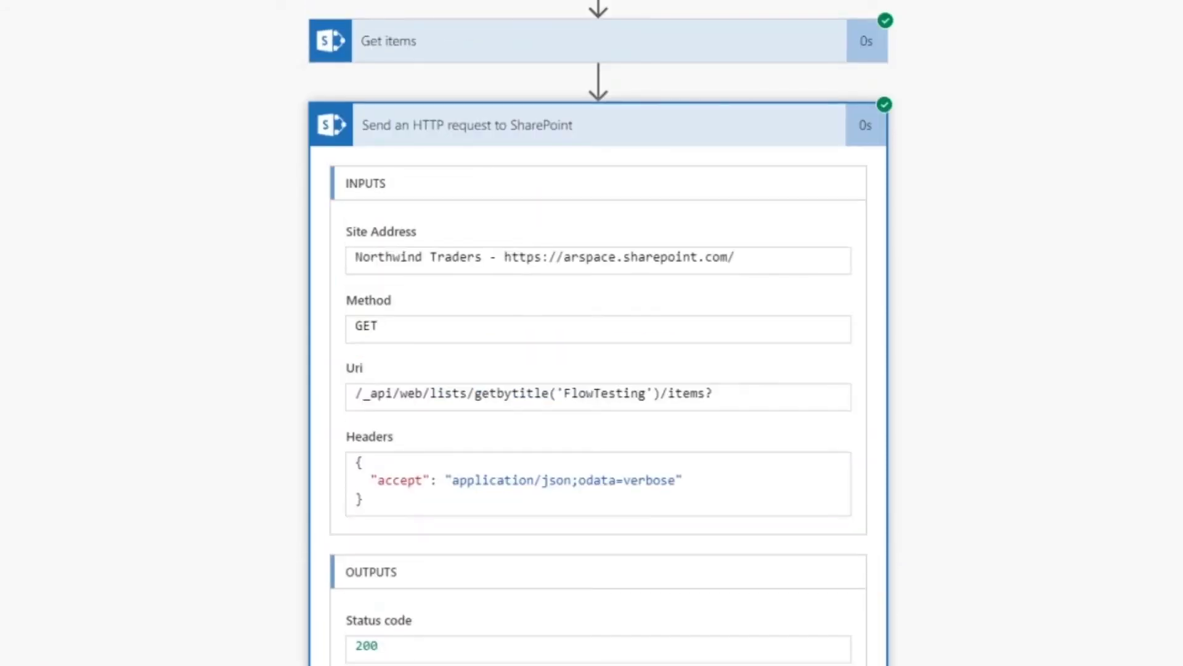
left_click(660, 123)
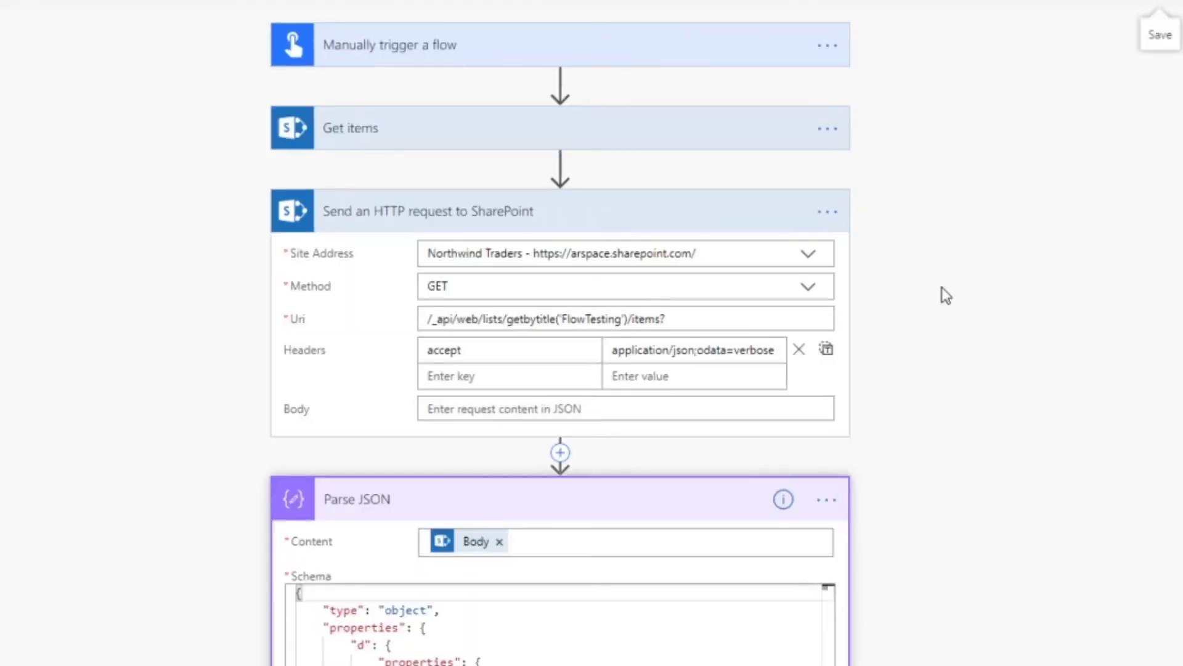
Expand Get items and show its advanced options: Filter Query, Order By, Top Count, Limit Columns by View.
left_click(634, 211)
left_click(626, 288)
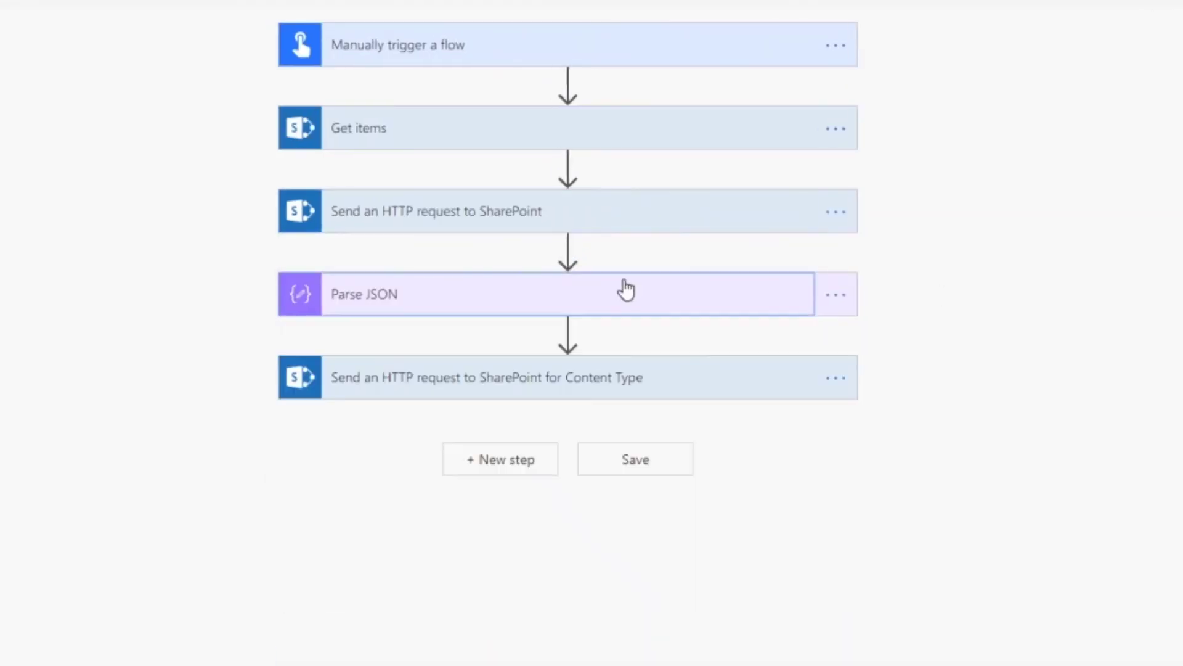
left_click(510, 147)
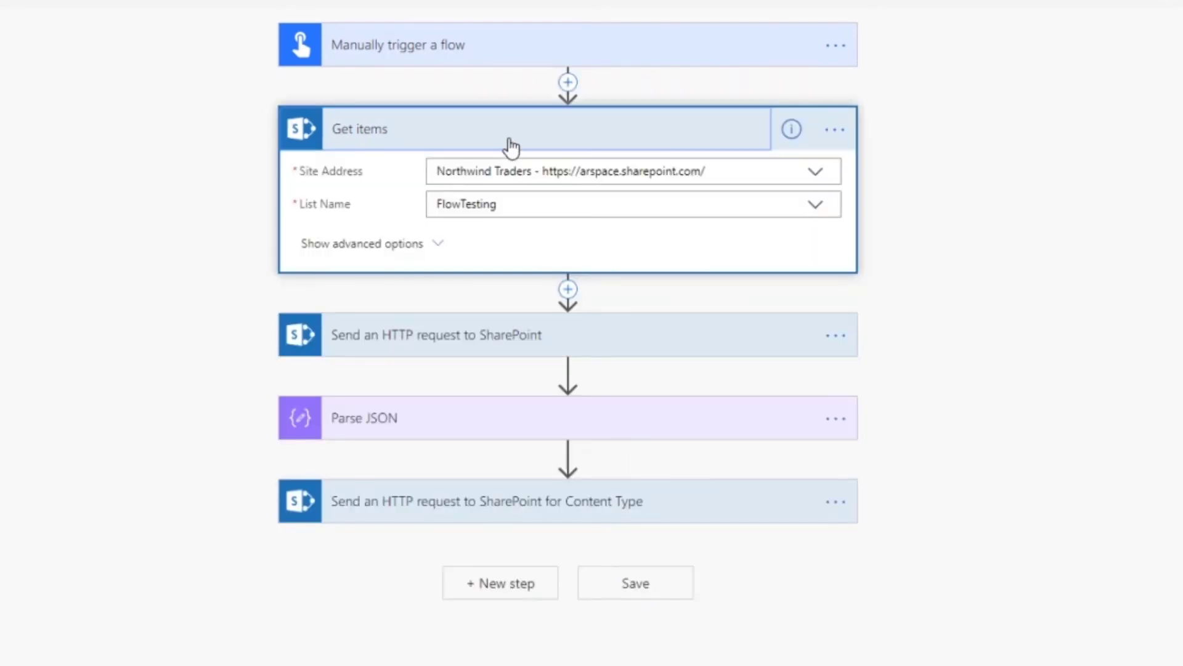
left_click(398, 245)
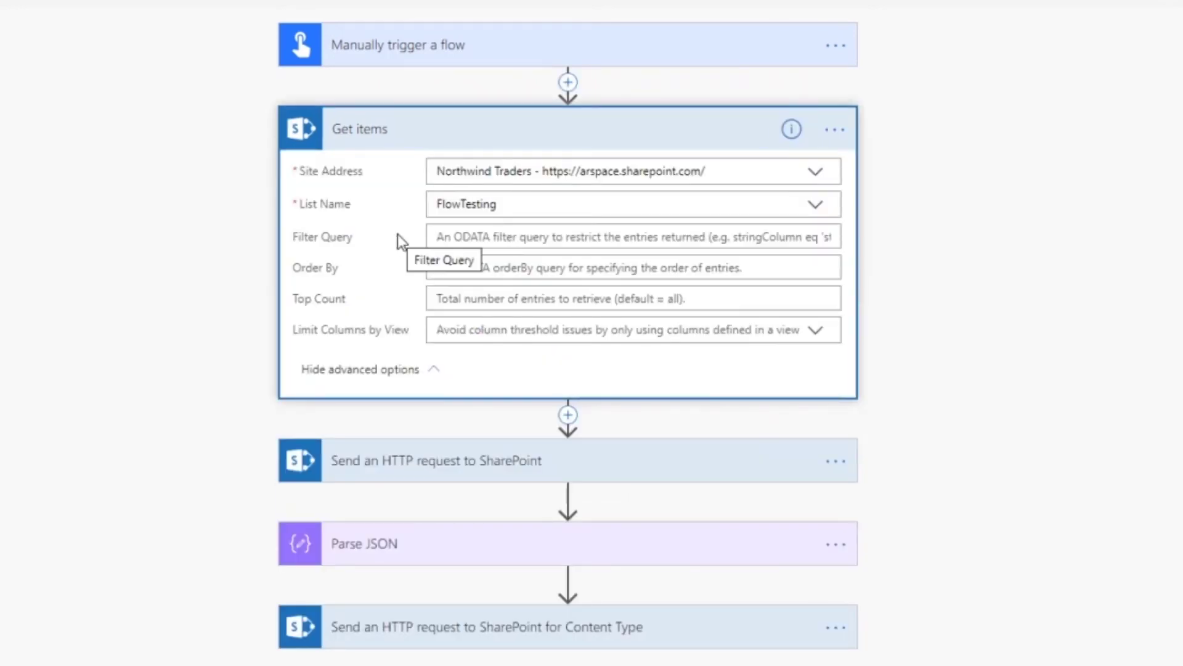
left_click(462, 237)
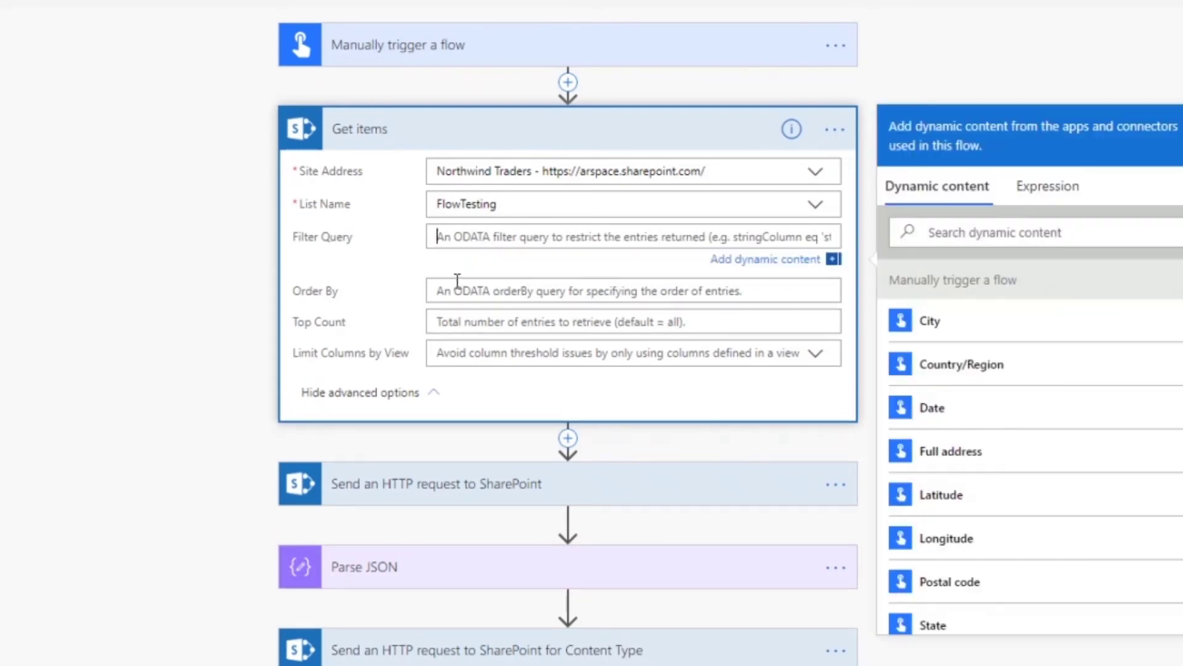
left_click(444, 290)
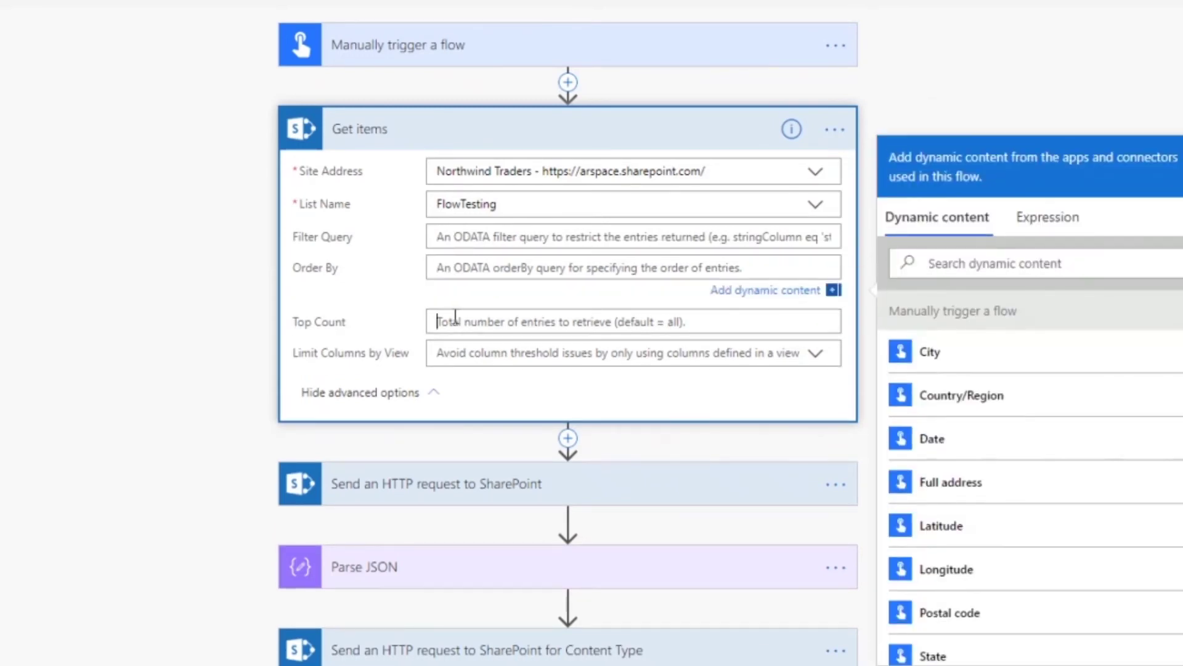
Try adding $filter to the SharePoint HTTP request Uri, then remove it again.
scroll(456, 317, "down", 3)
left_click(497, 317)
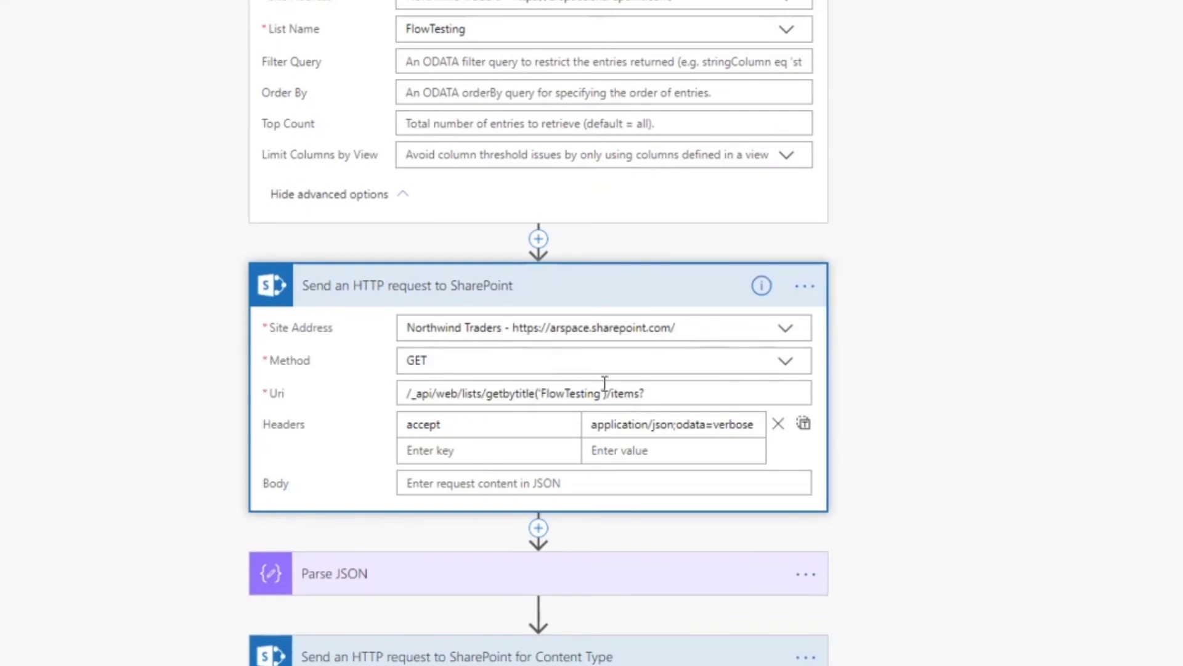
left_click(671, 398)
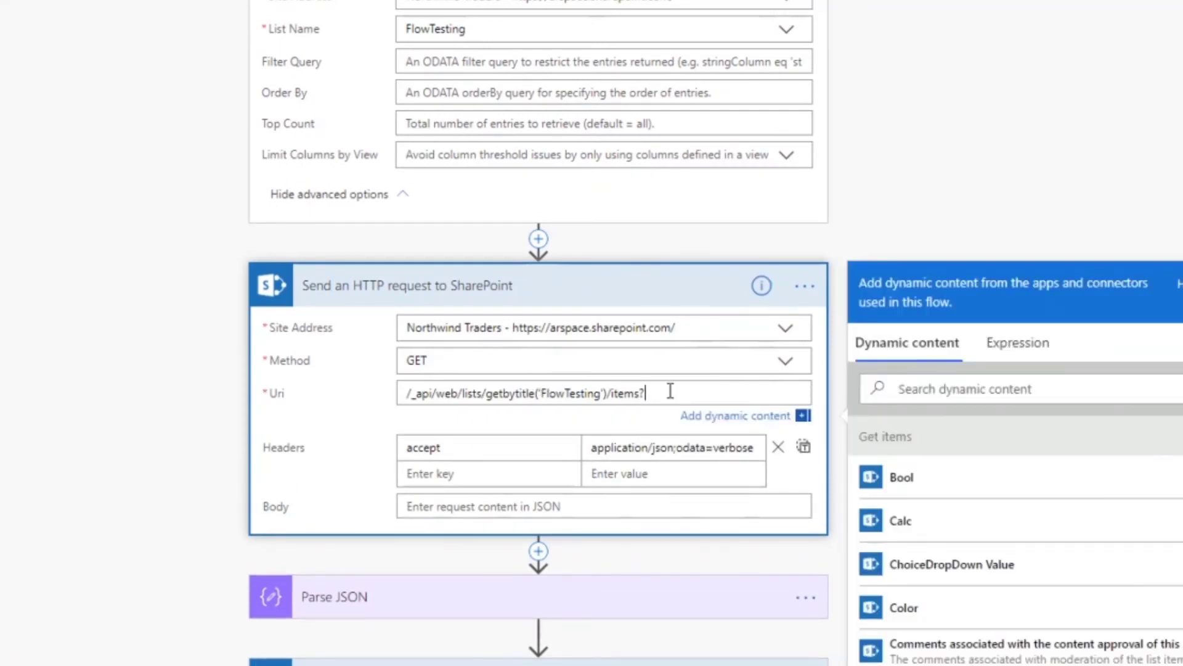
type("$filter")
key("BackSpace")
key("BackSpace")
key("BackSpace")
key("BackSpace")
key("BackSpace")
key("BackSpace")
key("BackSpace")
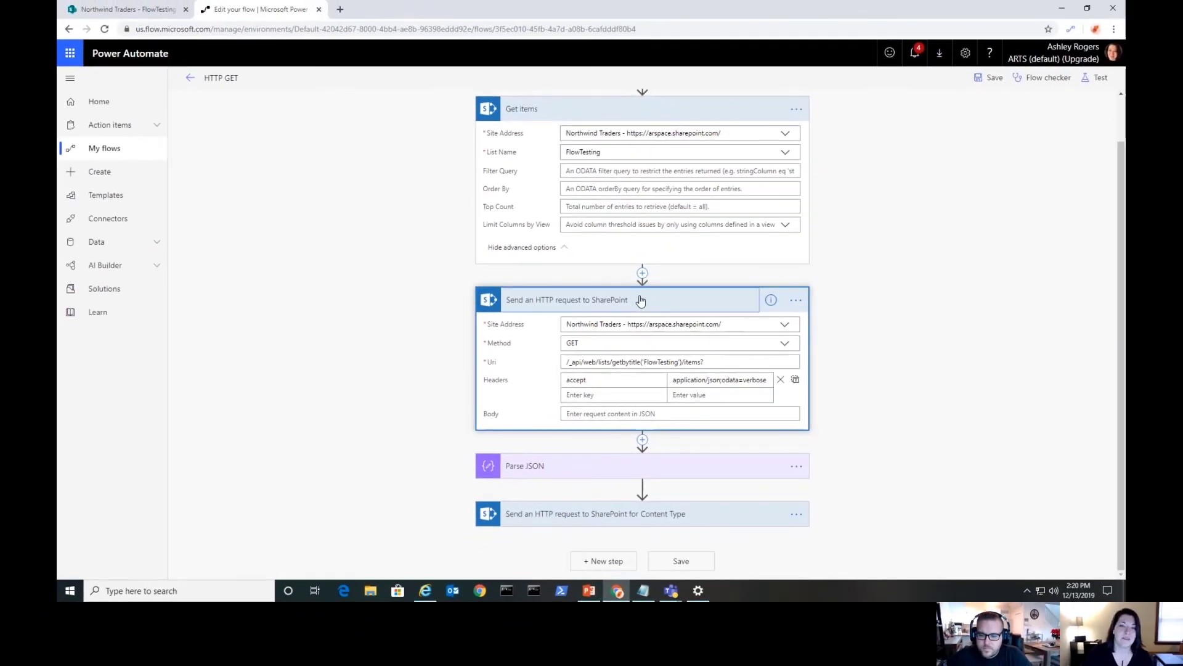
Collapse the other steps and expand the Content Type HTTP request to view its Uri.
left_click(579, 310)
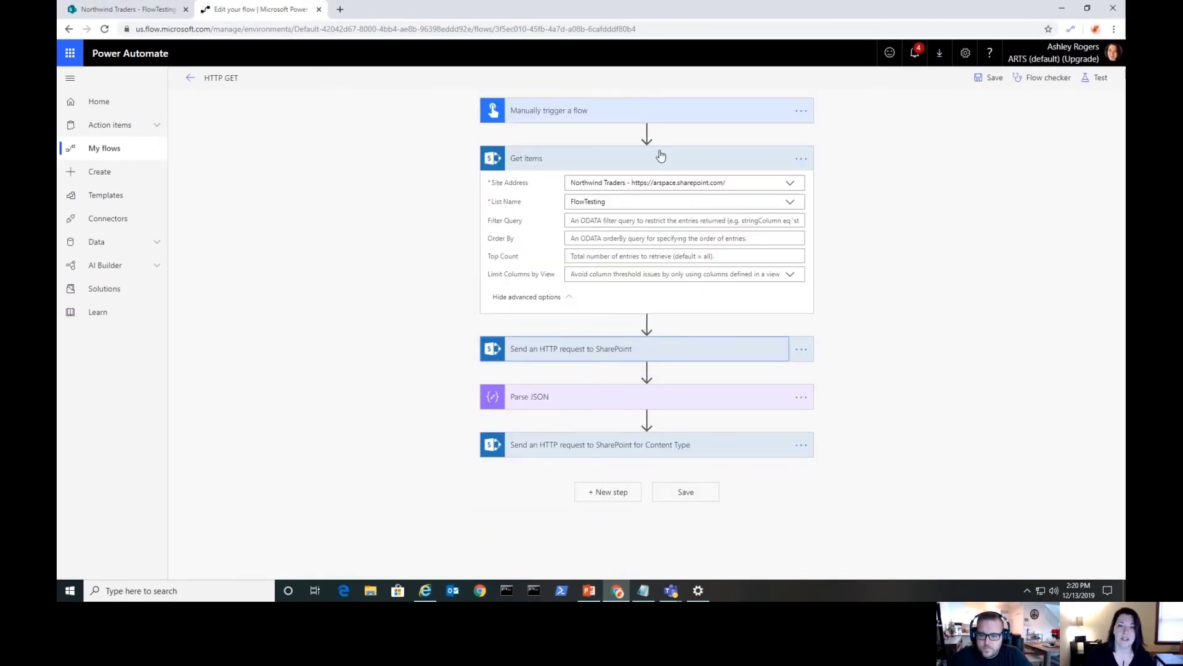
left_click(661, 156)
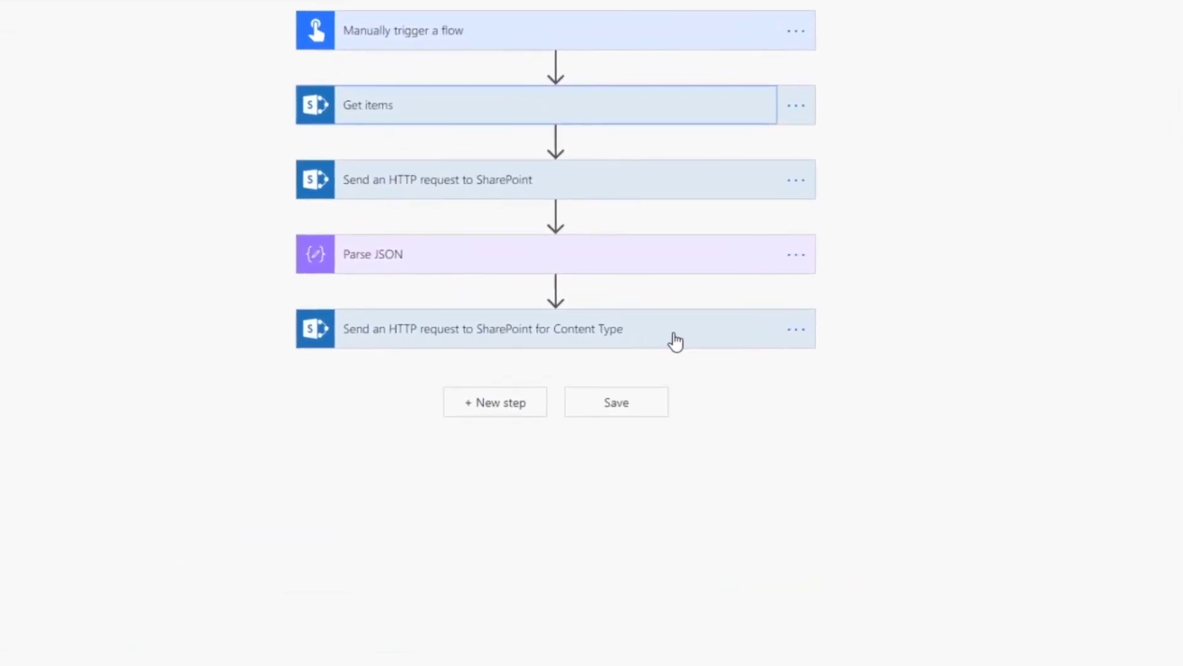
left_click(658, 336)
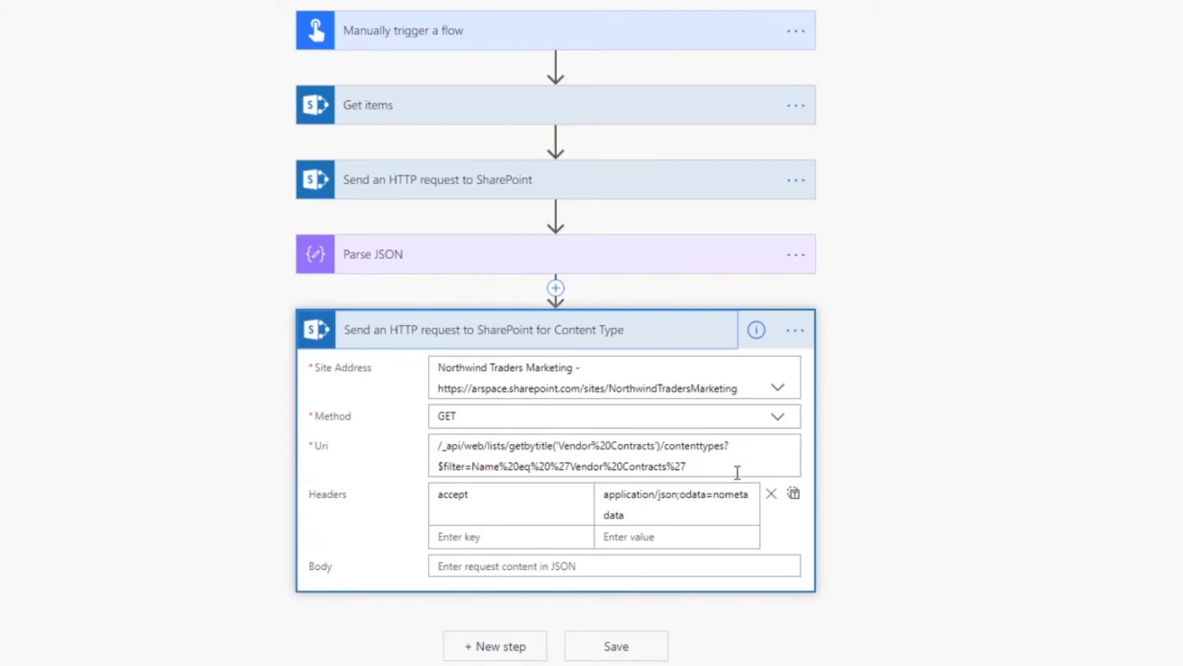
left_click(639, 464)
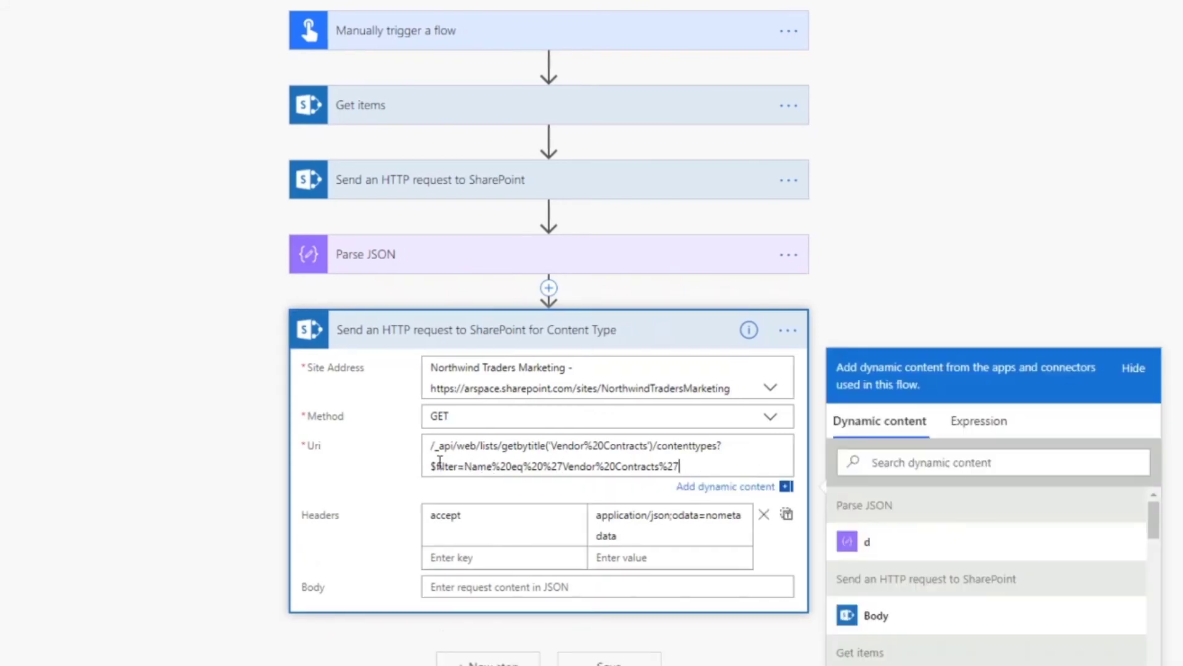
Highlight the Uri's contenttypes $filter for Name eq Vendor Contracts, then save the flow.
left_click_drag(440, 466, 688, 464)
left_click(687, 464)
left_click_drag(656, 445, 728, 456)
left_click(722, 458)
left_click_drag(683, 466, 426, 445)
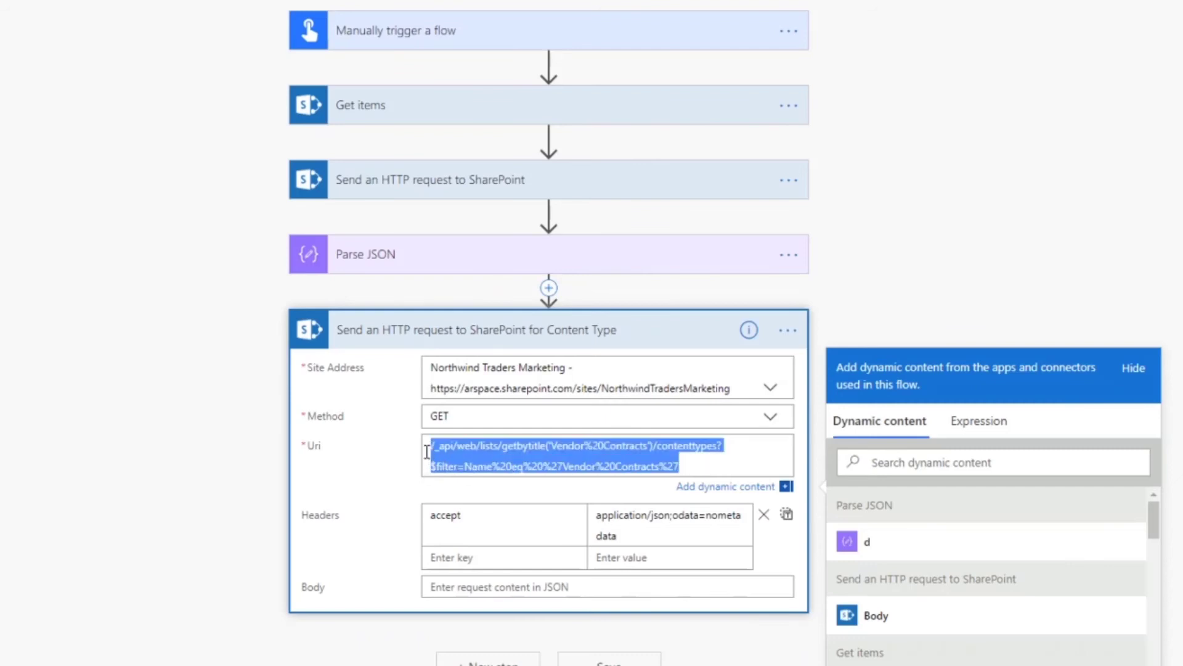
left_click(454, 466)
left_click(685, 461)
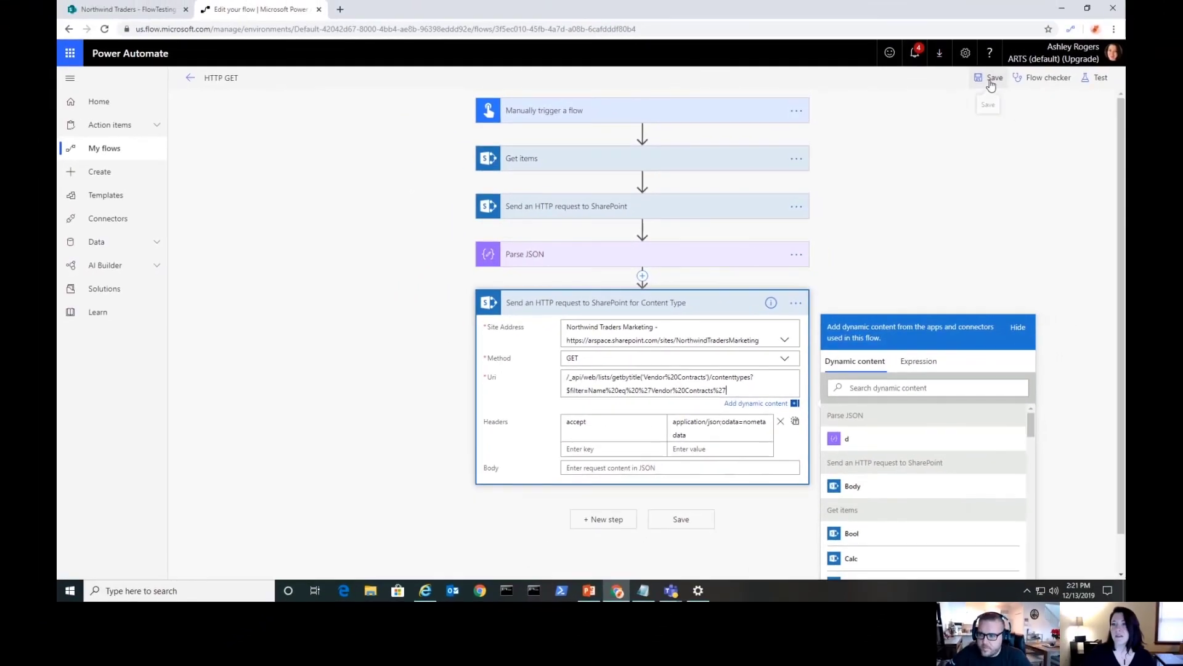
left_click(991, 82)
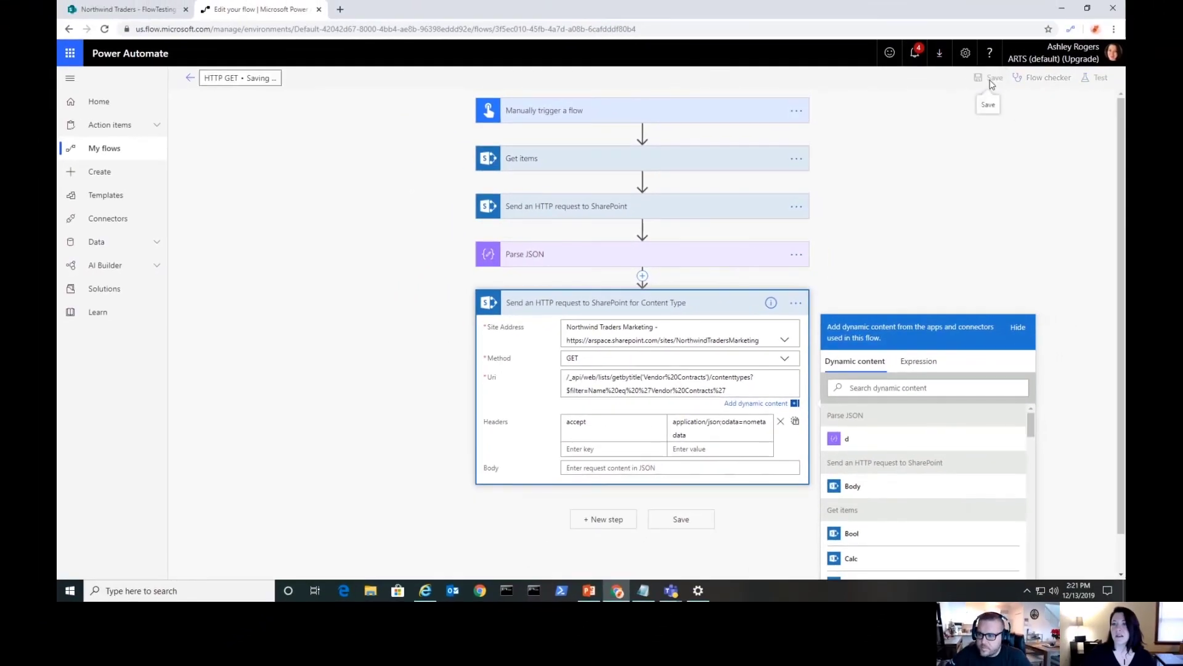
Leave the flow editor and open the Dec 13, 02:19 PM run.
left_click(191, 78)
left_click(643, 126)
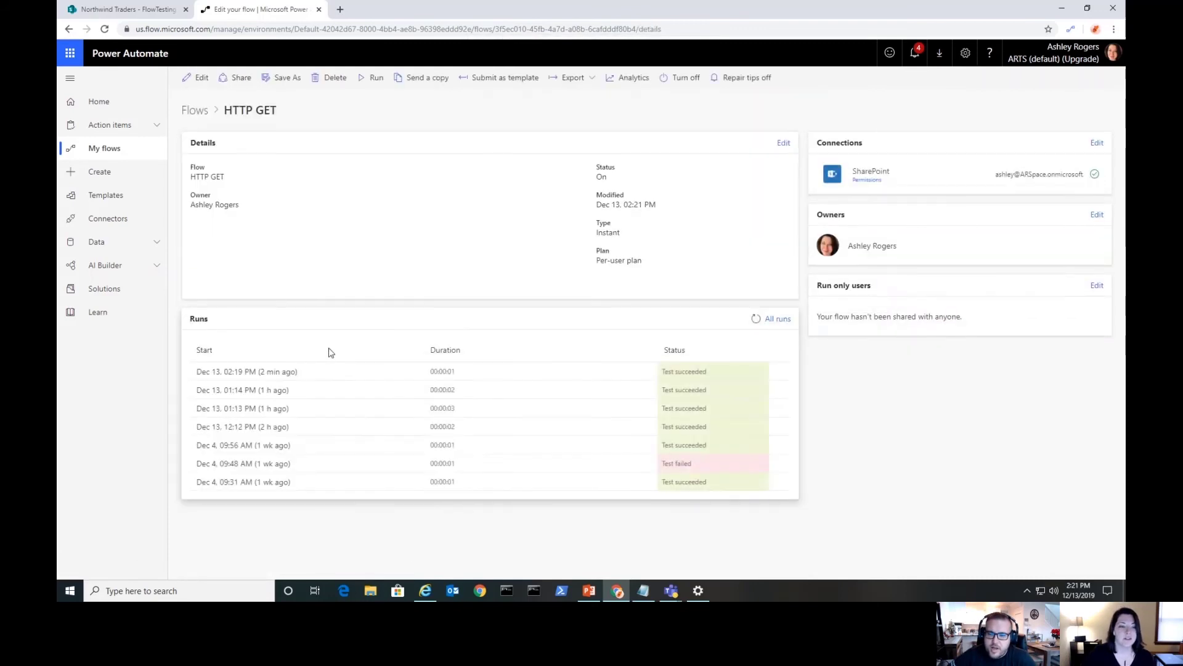
left_click(265, 372)
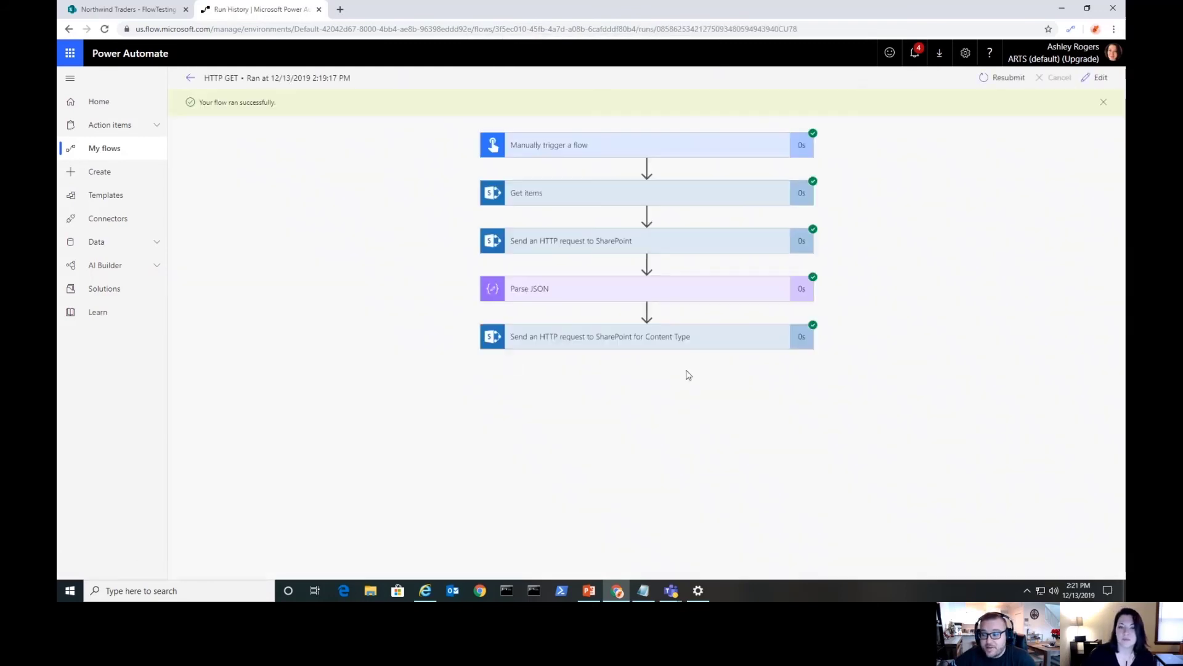
Review the Content Type request's inputs and its status 200 output with a value array.
left_click(688, 342)
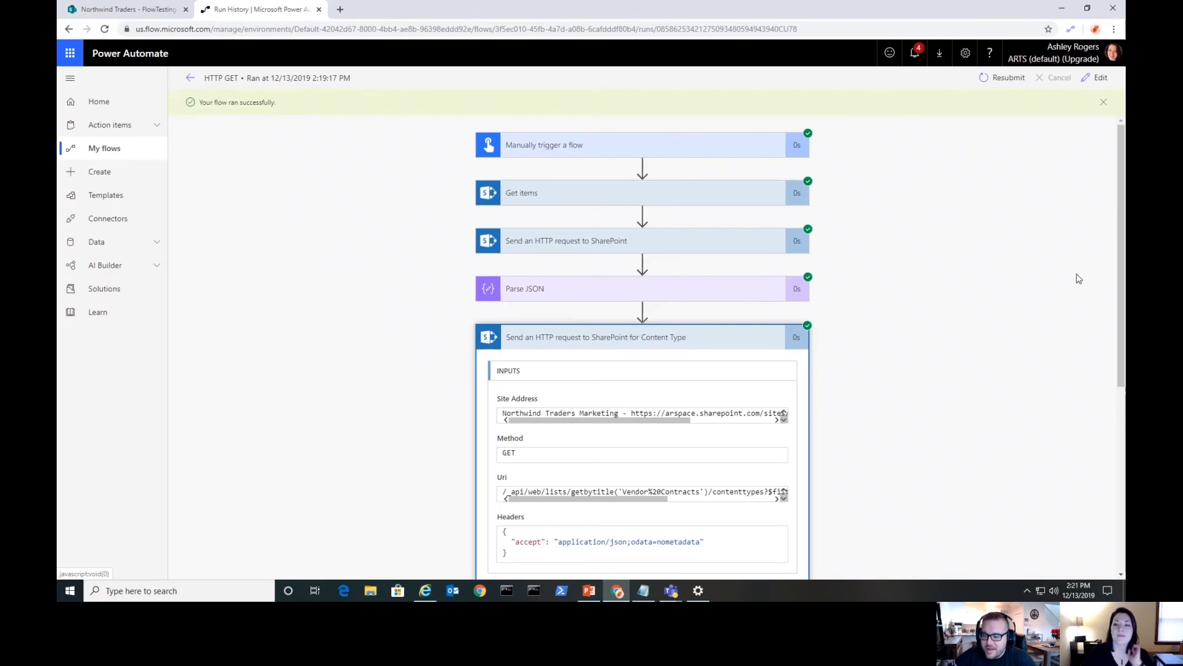
left_click_drag(1119, 224, 1120, 235)
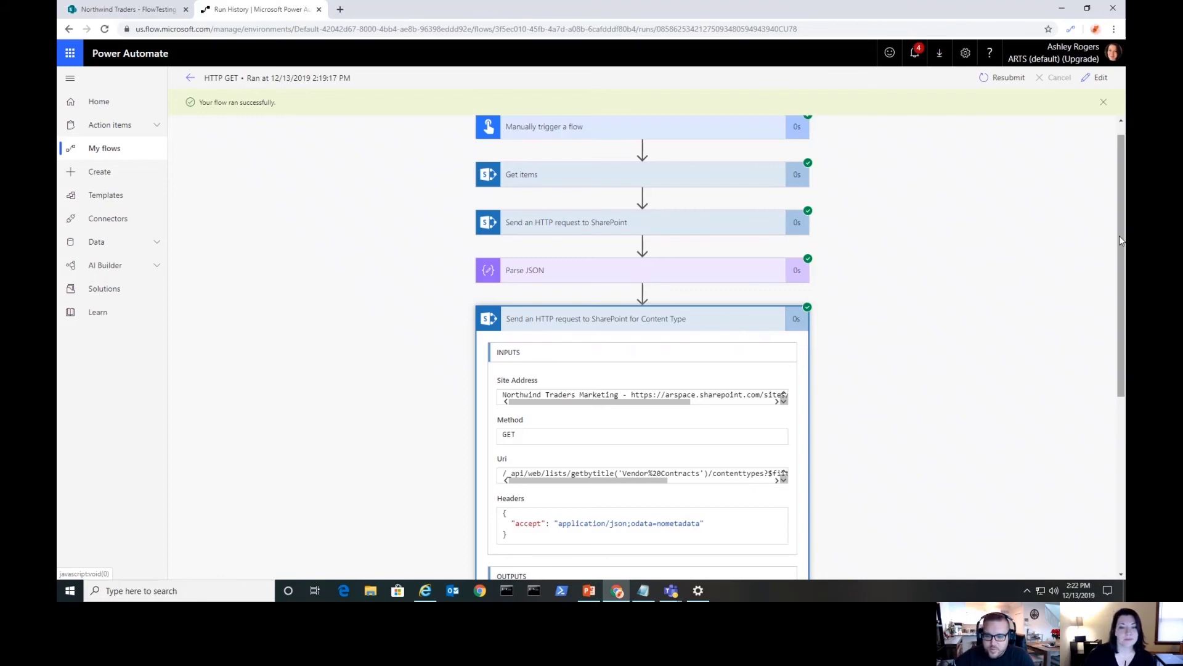
left_click_drag(1119, 235, 1120, 406)
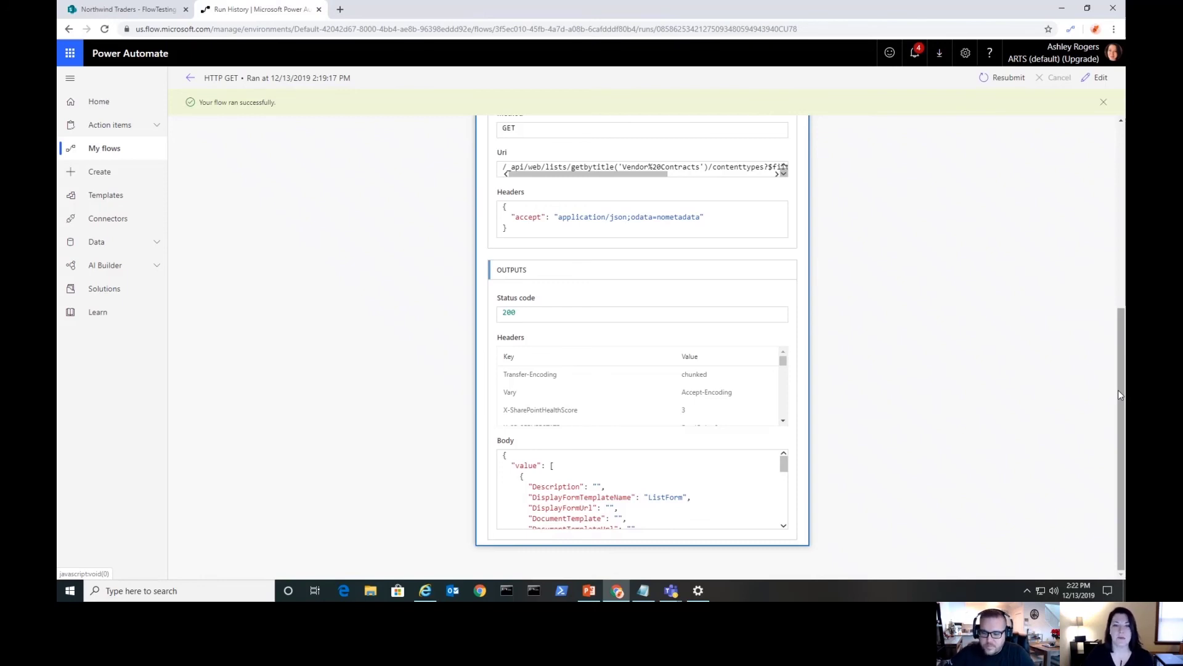
left_click_drag(1118, 390, 1117, 191)
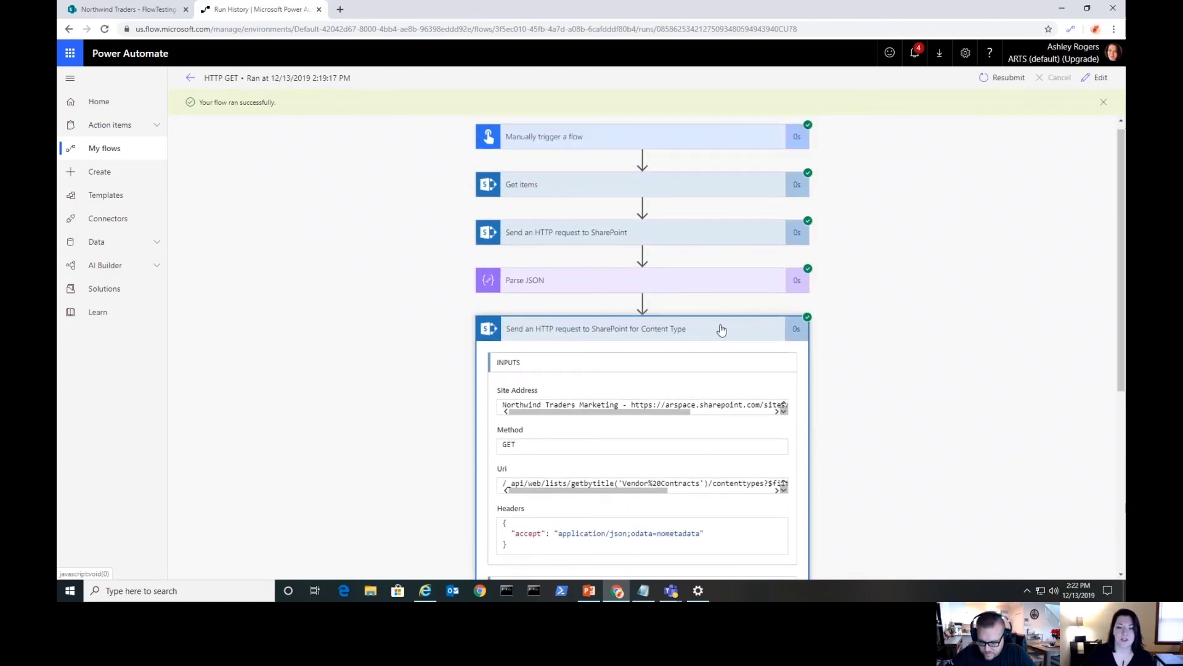
Collapse the Content Type step's run details, then bring up the Teams meeting windows.
left_click(718, 326)
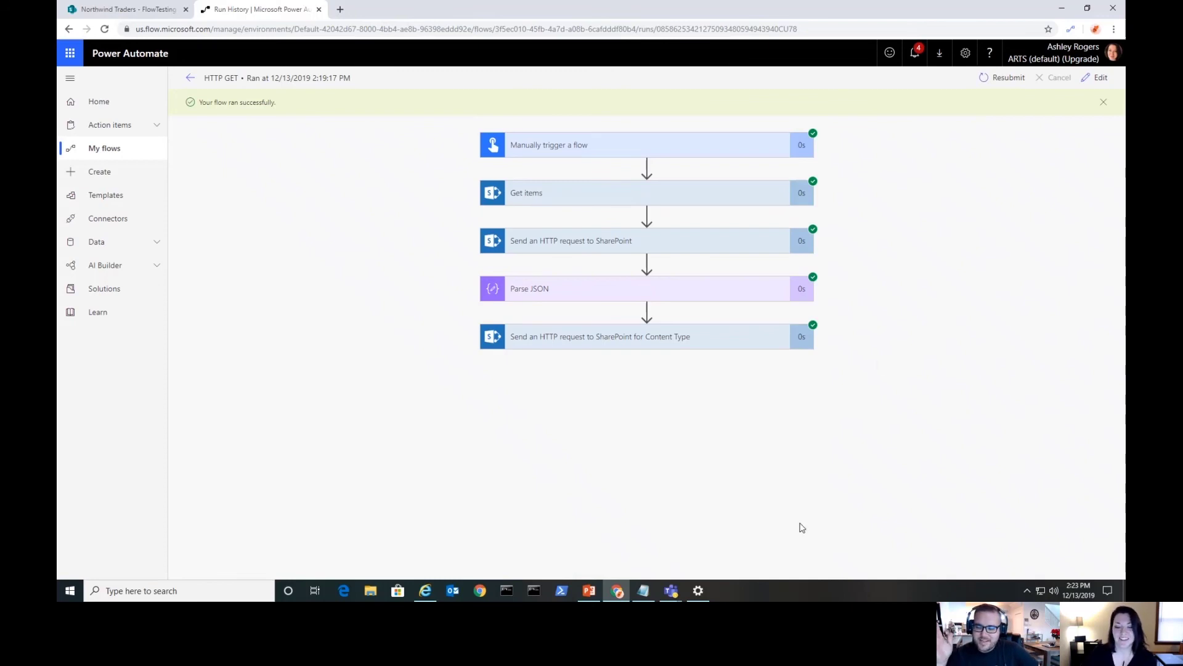
left_click(673, 591)
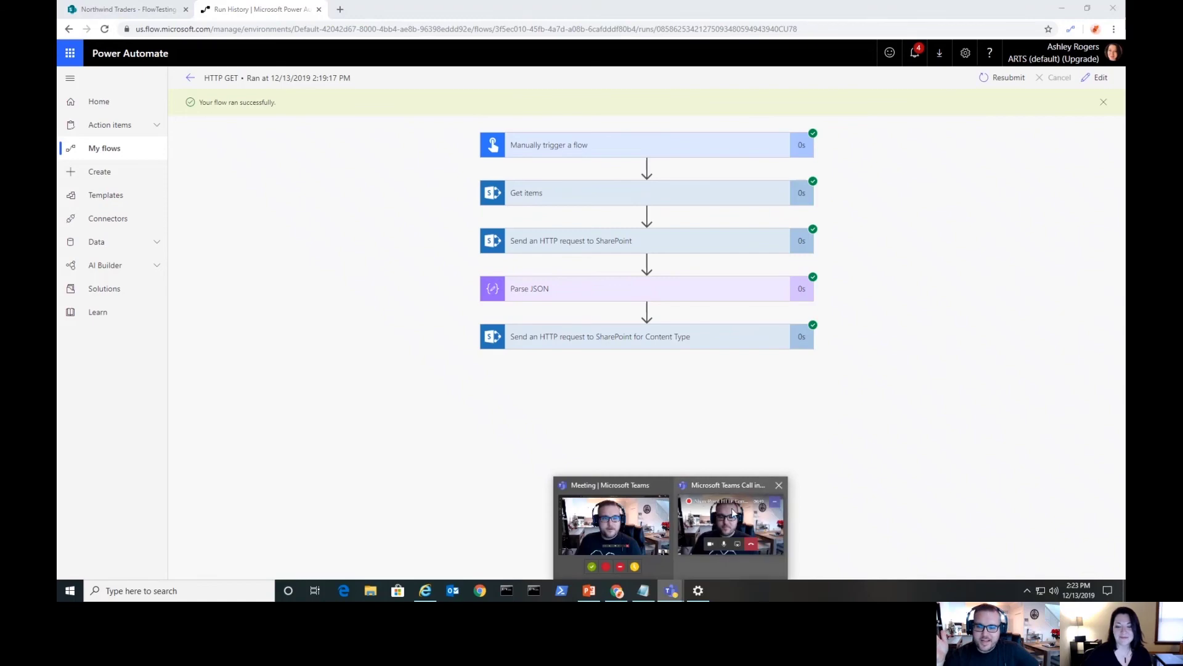